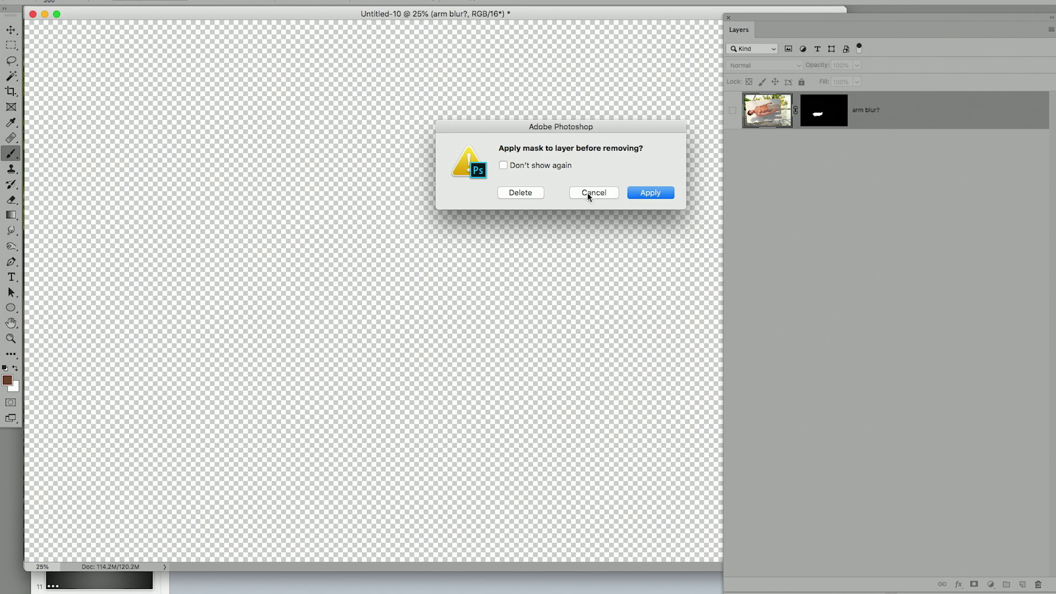
Delete the arm blur? layer's mask to reveal the whole layer, and close the document without saving.
{"action": "left_click", "coordinate": [533, 192]}
{"action": "left_click", "coordinate": [732, 110]}
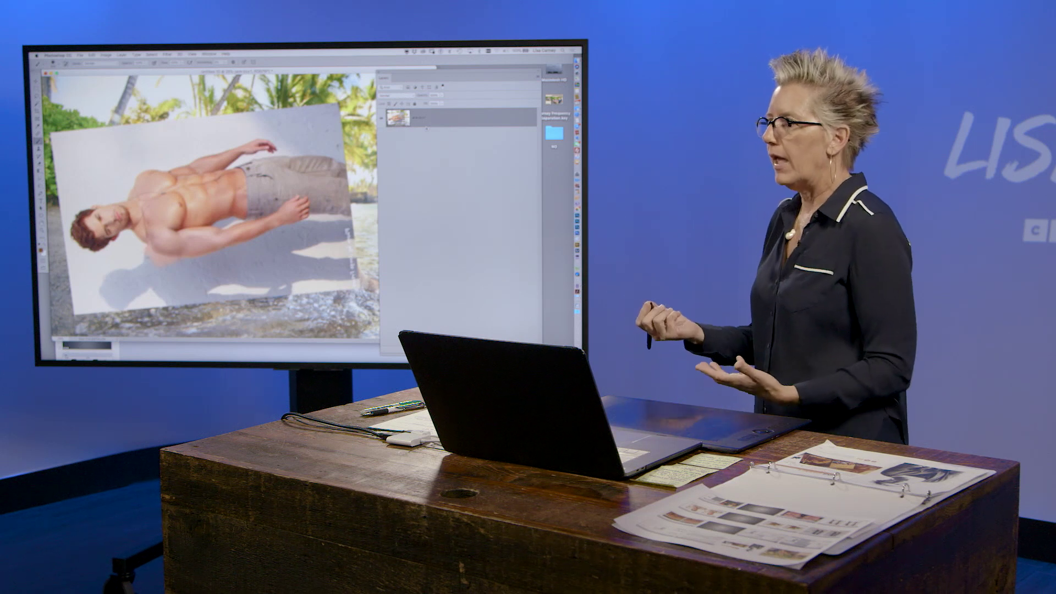
{"action": "key", "text": "super+w"}
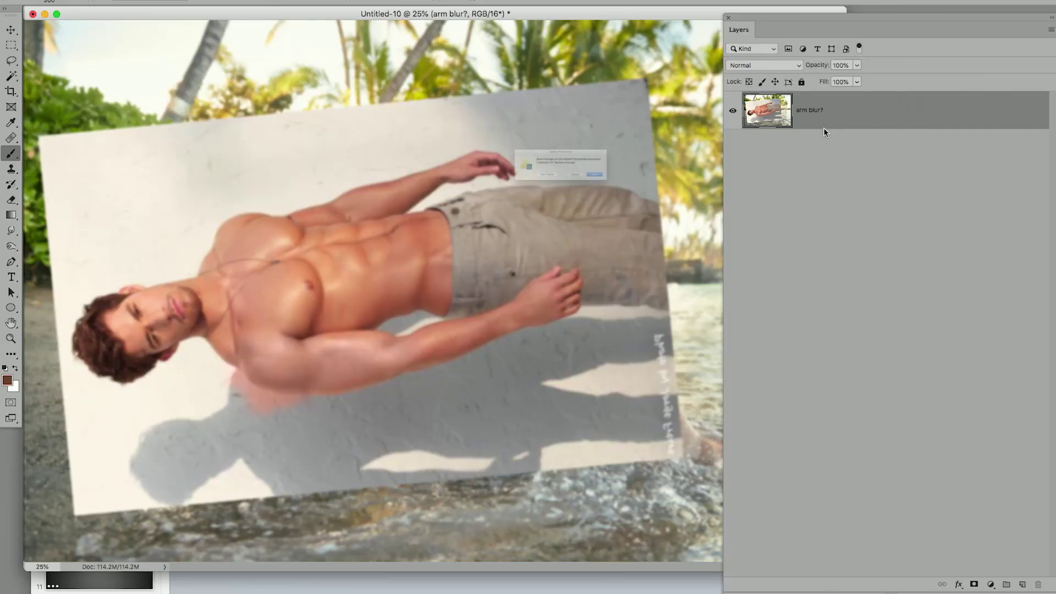
{"action": "left_click", "coordinate": [533, 193]}
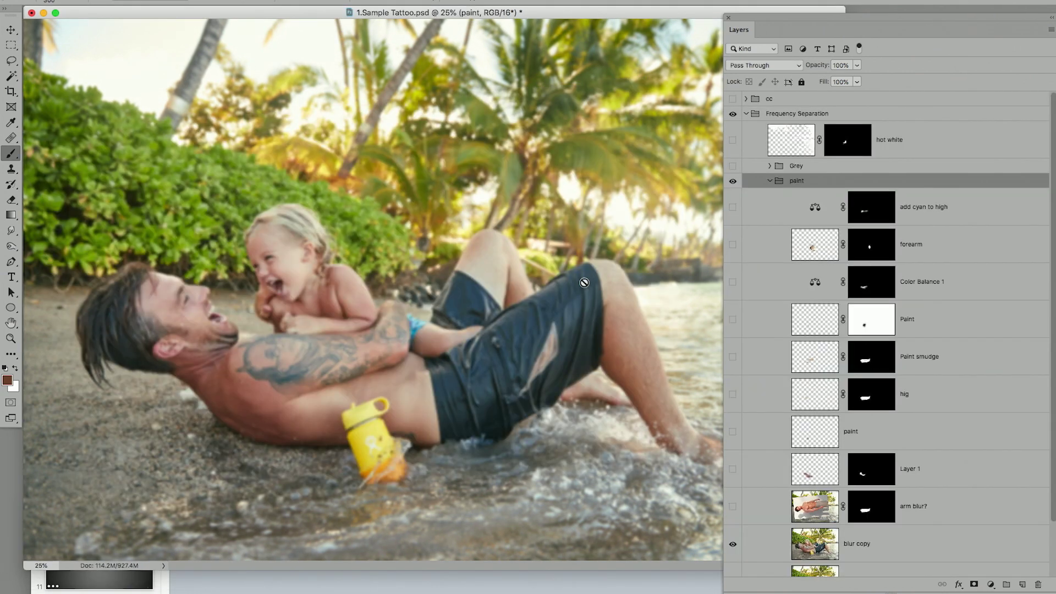
Show arm blur? and Layer 1 in the paint group, toggling Layer 1 to compare the arm's color.
{"action": "left_click", "coordinate": [733, 506]}
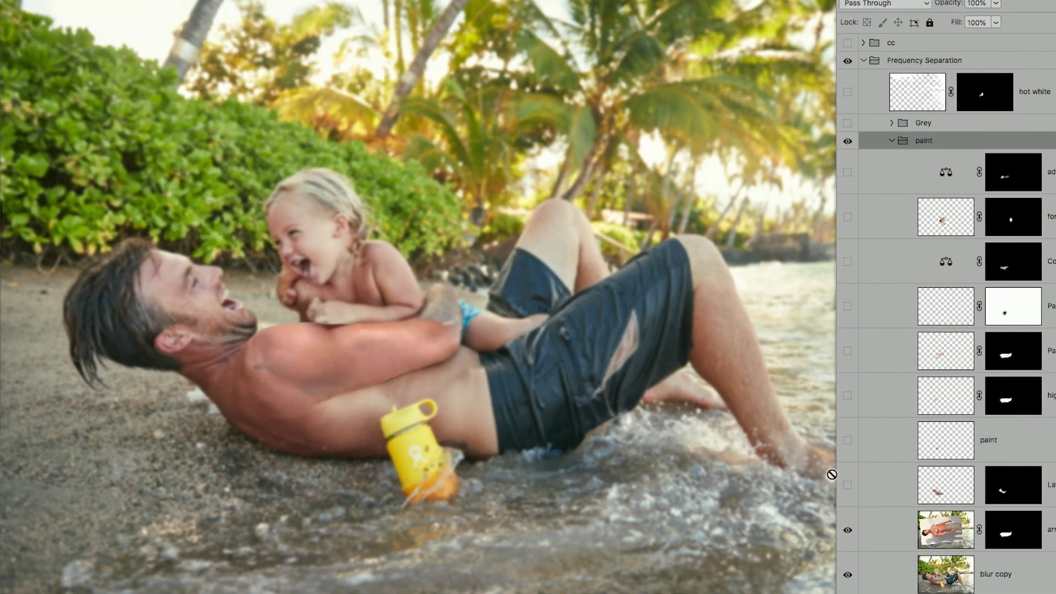
{"action": "left_click", "coordinate": [848, 486]}
{"action": "left_click", "coordinate": [847, 487]}
{"action": "left_click", "coordinate": [848, 486]}
{"action": "left_click", "coordinate": [848, 486]}
{"action": "left_click", "coordinate": [848, 486]}
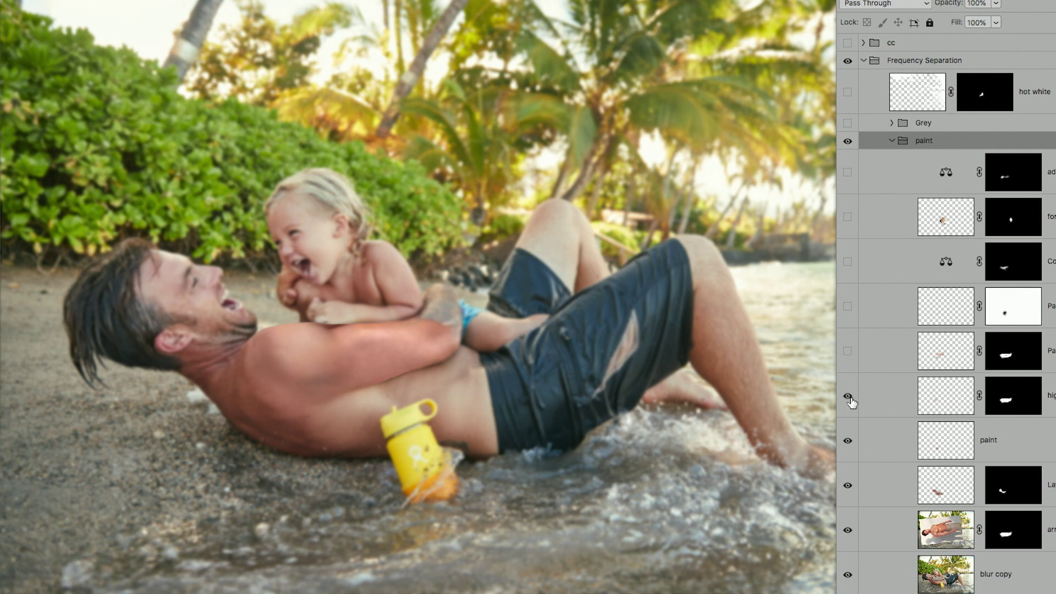
Show the remaining layers of the paint group, from Paint smudge up to add cyan to high.
{"action": "left_click", "coordinate": [847, 352]}
{"action": "left_click", "coordinate": [847, 352]}
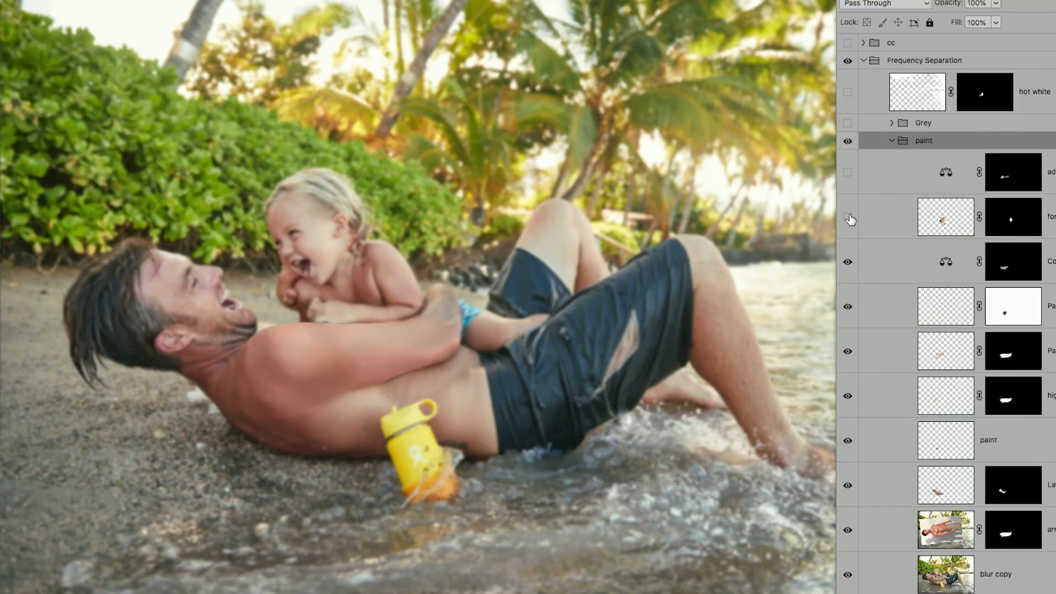
{"action": "left_click", "coordinate": [849, 219]}
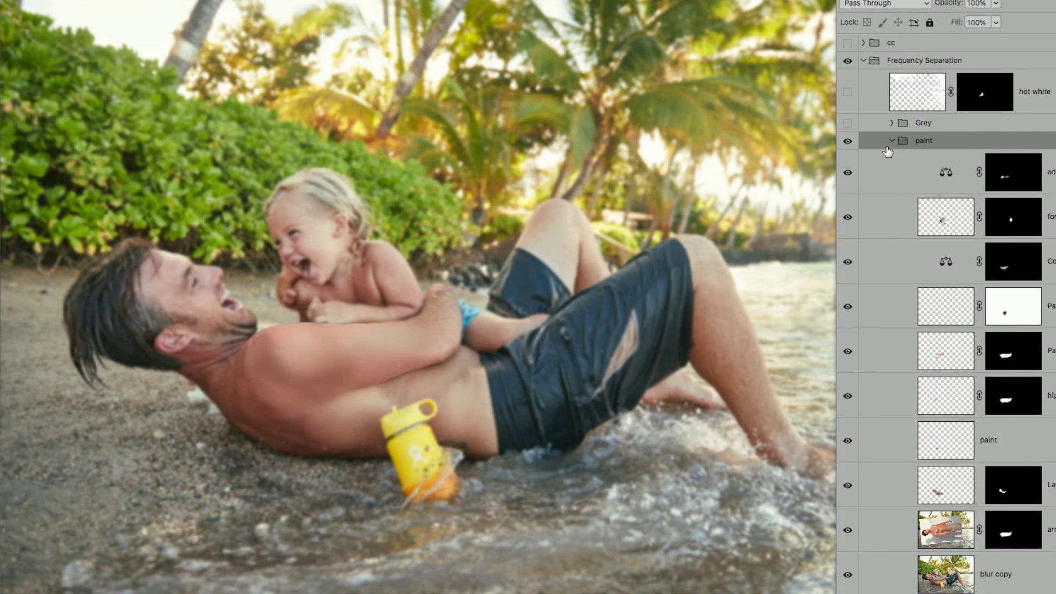
Show and expand the Grey group, and hide the four layers clipped to its grey layer.
{"action": "left_click", "coordinate": [891, 141]}
{"action": "left_click", "coordinate": [847, 124]}
{"action": "left_click", "coordinate": [891, 123]}
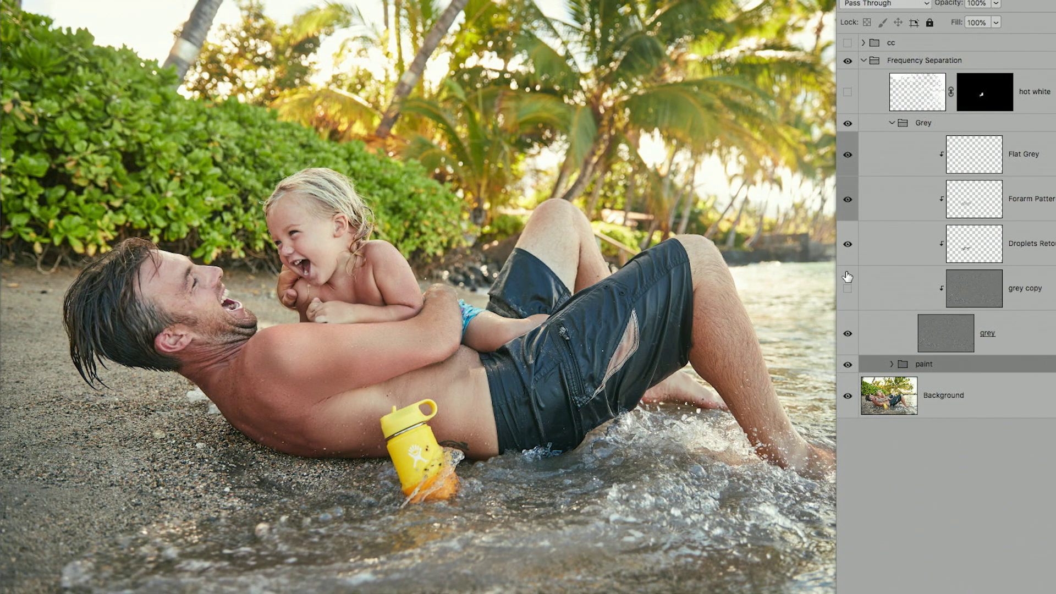
{"action": "left_click", "coordinate": [849, 165]}
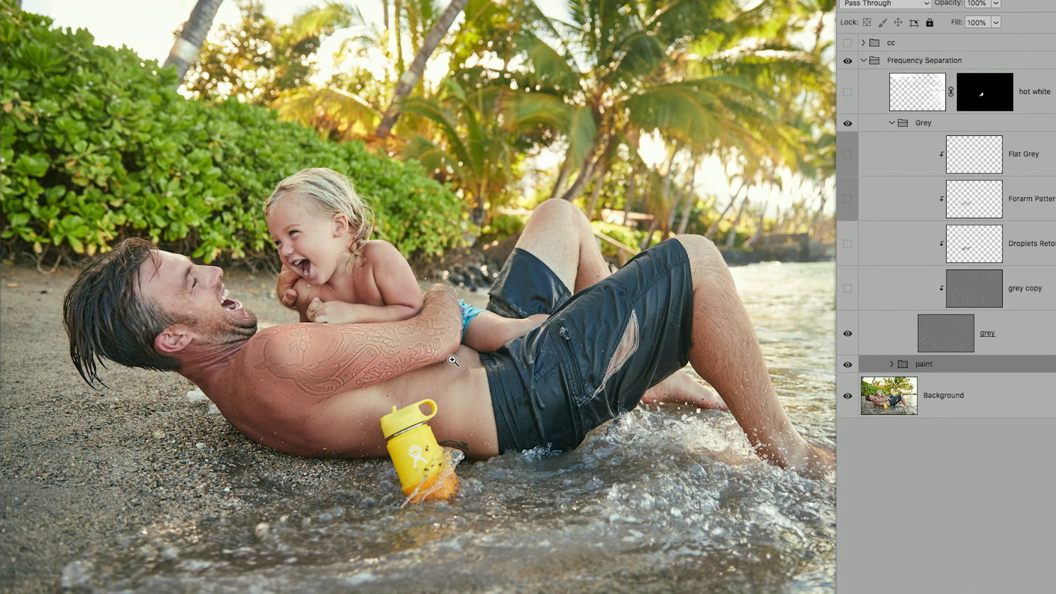
Show the grey copy layer and examine the skin texture on the man's arm up close.
{"action": "scroll", "coordinate": [455, 363], "scroll_direction": "up", "scroll_amount": 6}
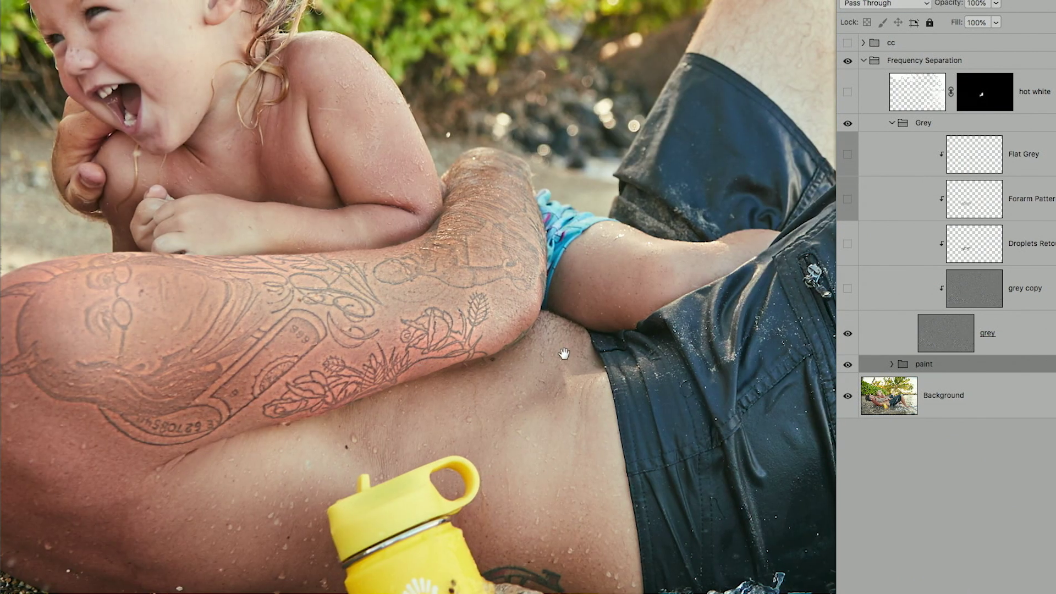
{"action": "scroll", "coordinate": [563, 354], "scroll_direction": "left", "scroll_amount": 5}
{"action": "left_click", "coordinate": [847, 288]}
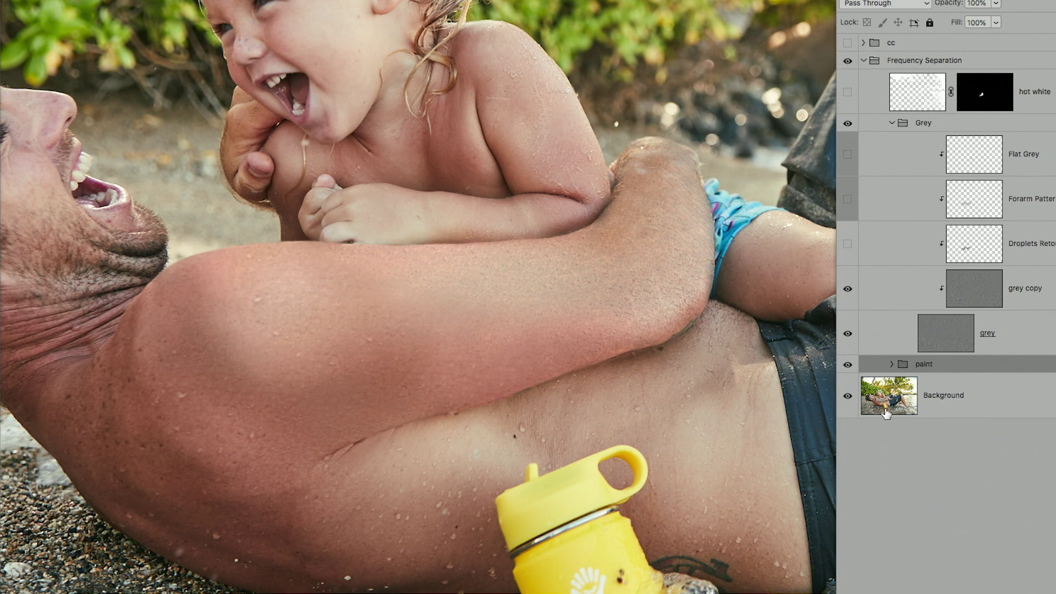
{"action": "left_click", "coordinate": [408, 362]}
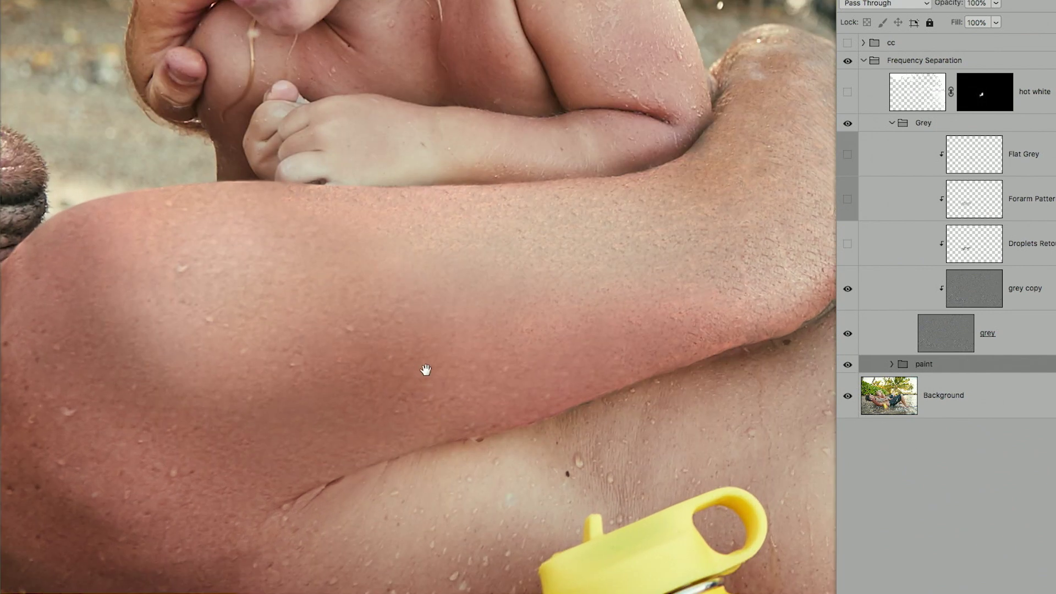
{"action": "left_click", "coordinate": [426, 370]}
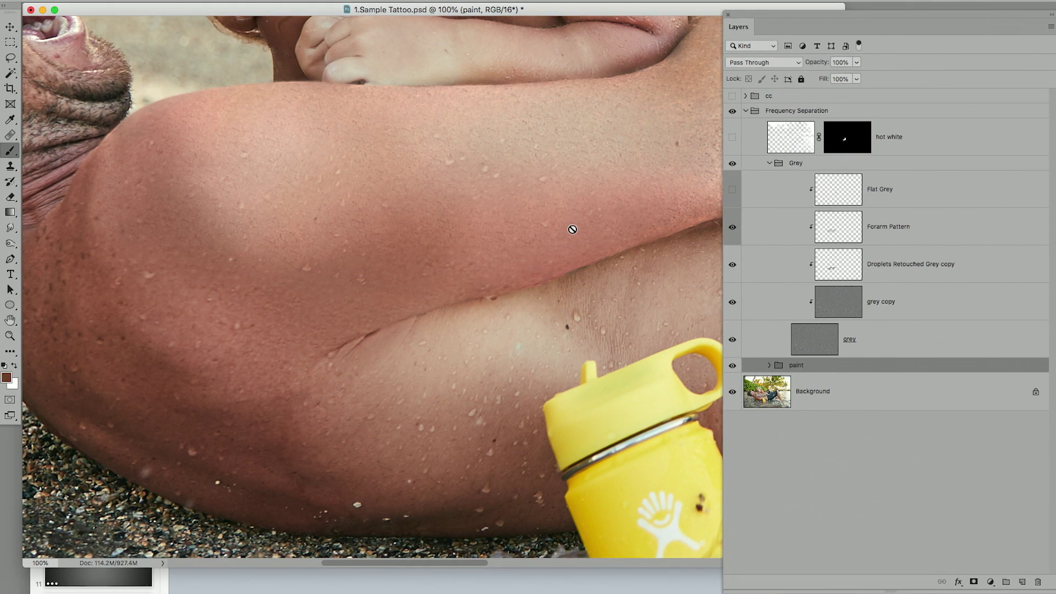
Duplicate the Forarm Pattern layer into a new document.
{"action": "scroll", "coordinate": [572, 229], "scroll_direction": "up", "scroll_amount": 5}
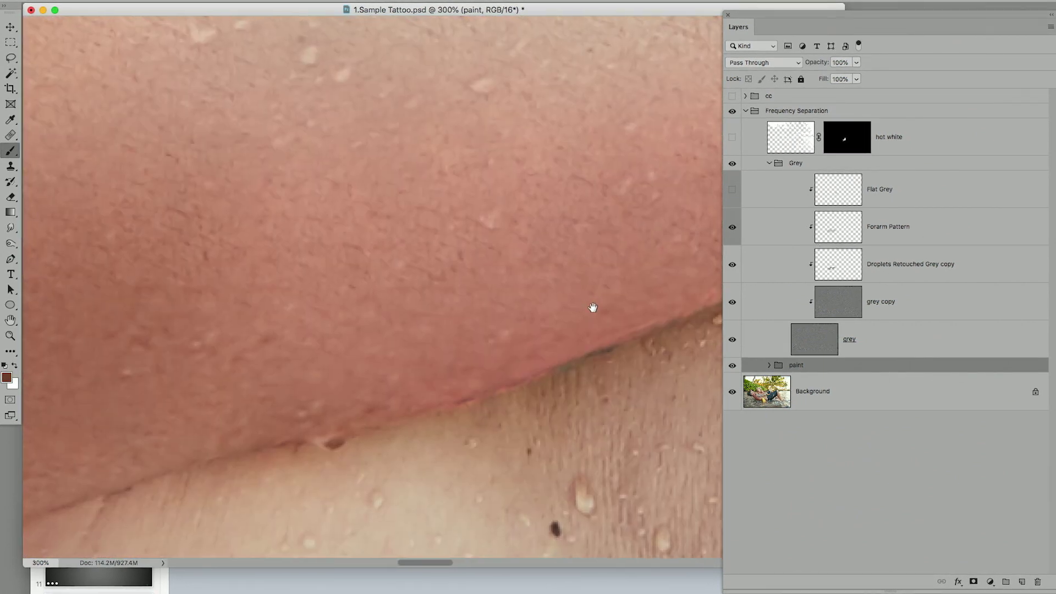
{"action": "scroll", "coordinate": [592, 307], "scroll_direction": "down", "scroll_amount": 4}
{"action": "scroll", "coordinate": [631, 296], "scroll_direction": "down", "scroll_amount": 3}
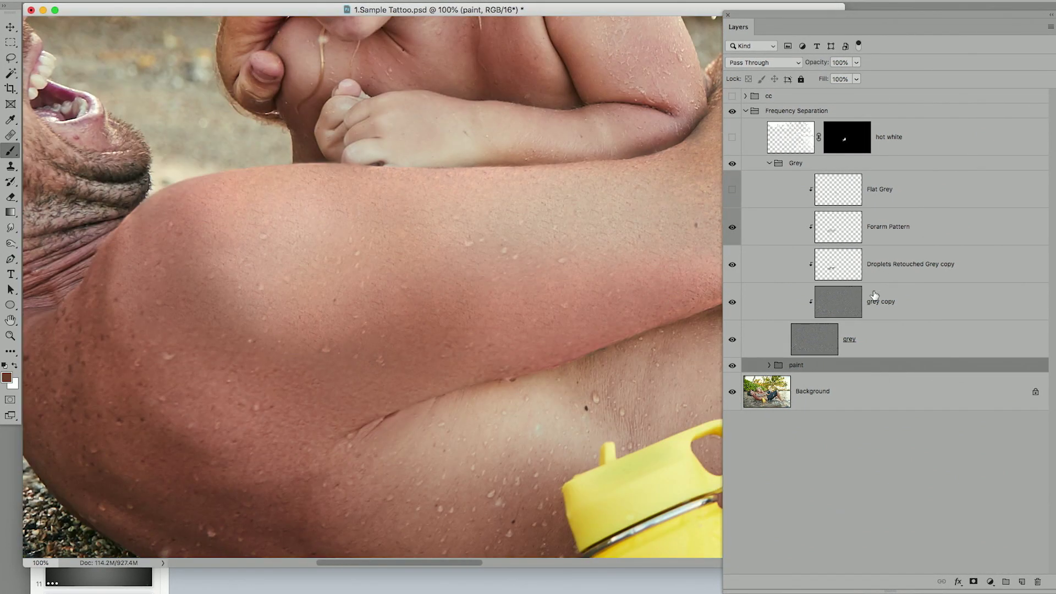
{"action": "left_click_drag", "start_coordinate": [845, 232], "coordinate": [1021, 581]}
{"action": "left_click", "coordinate": [531, 320]}
{"action": "left_click", "coordinate": [566, 323]}
{"action": "left_click", "coordinate": [561, 324]}
{"action": "left_click", "coordinate": [551, 333]}
{"action": "left_click", "coordinate": [550, 331]}
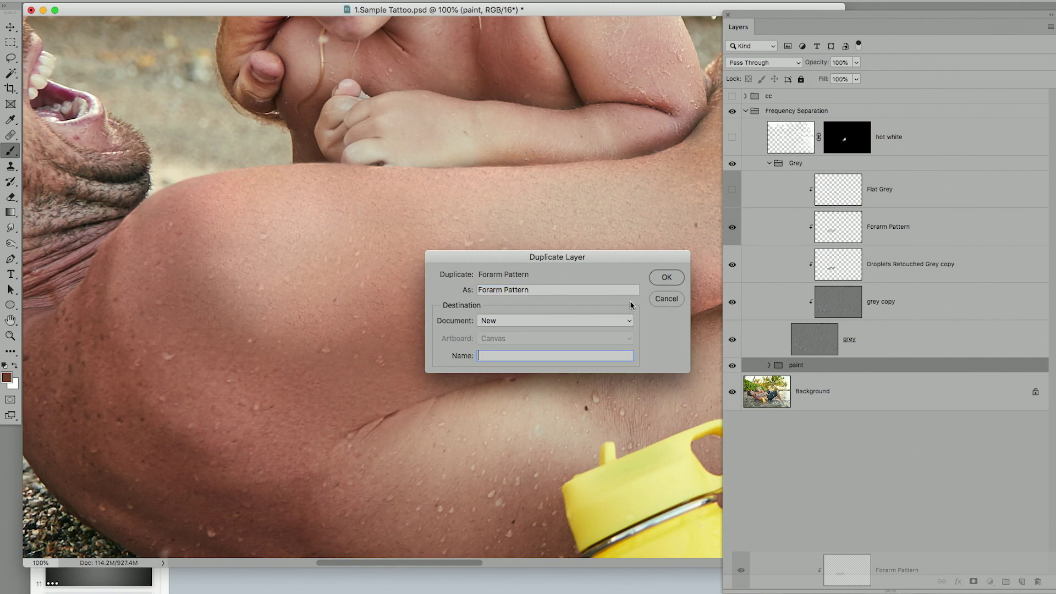
{"action": "left_click", "coordinate": [664, 279]}
Stack twelve copies of the Forarm Pattern layer in the new document to make its texture denser.
{"action": "left_click_drag", "start_coordinate": [304, 372], "coordinate": [632, 198]}
{"action": "key", "text": "super+j"}
{"action": "key", "text": "super+j"}
{"action": "key", "text": "super+j"}
{"action": "key", "text": "super+j"}
{"action": "key", "text": "super+j"}
{"action": "key", "text": "super+j"}
{"action": "key", "text": "super+j"}
{"action": "key", "text": "super+j"}
{"action": "key", "text": "super+j"}
{"action": "key", "text": "super+j"}
{"action": "key", "text": "super+j"}
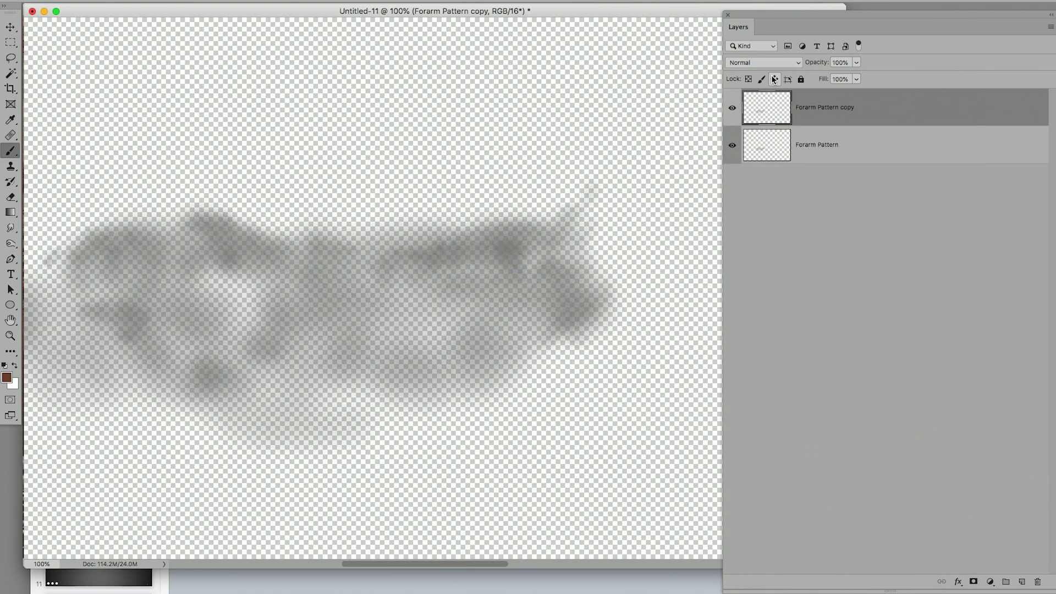
{"action": "key", "text": "super+j"}
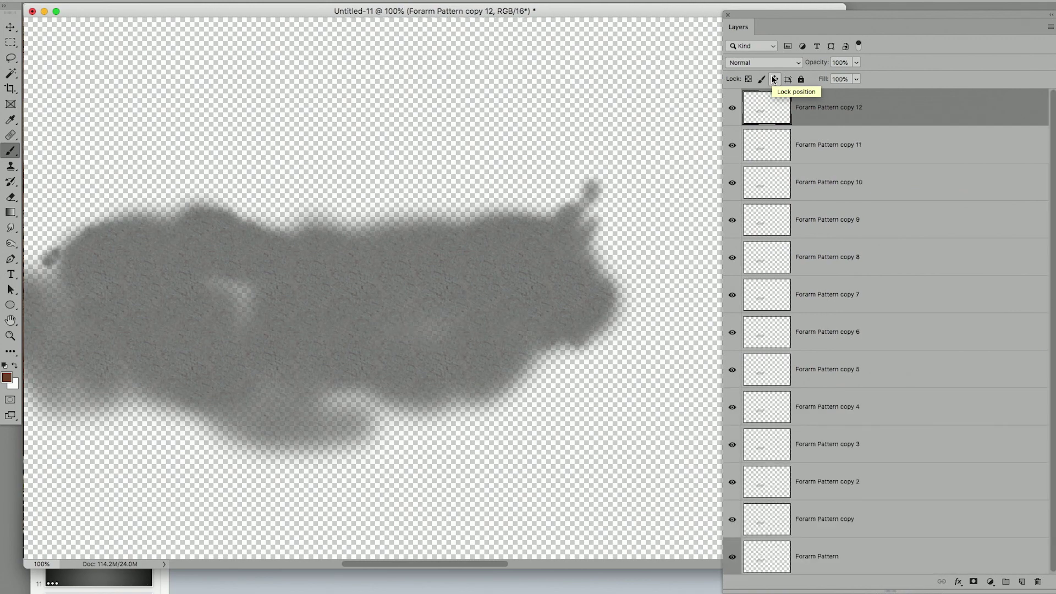
Inspect the stacked pattern texture and close the document without saving.
{"action": "scroll", "coordinate": [466, 346], "scroll_direction": "up", "scroll_amount": 10}
{"action": "scroll", "coordinate": [461, 354], "scroll_direction": "left", "scroll_amount": 5}
{"action": "scroll", "coordinate": [461, 355], "scroll_direction": "up", "scroll_amount": 10}
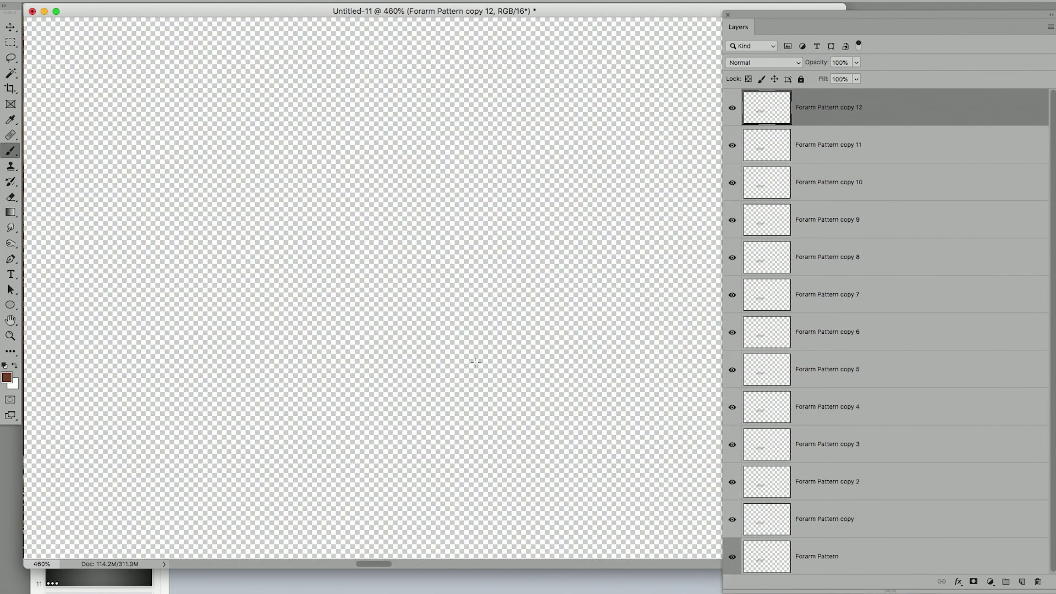
{"action": "key", "text": "super+0"}
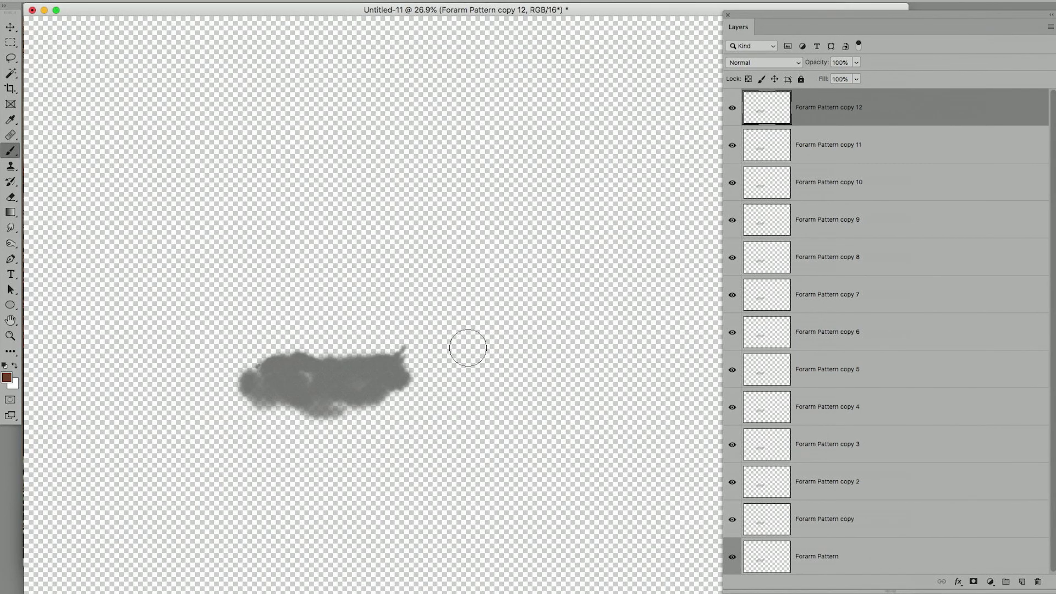
{"action": "key", "text": "super+w"}
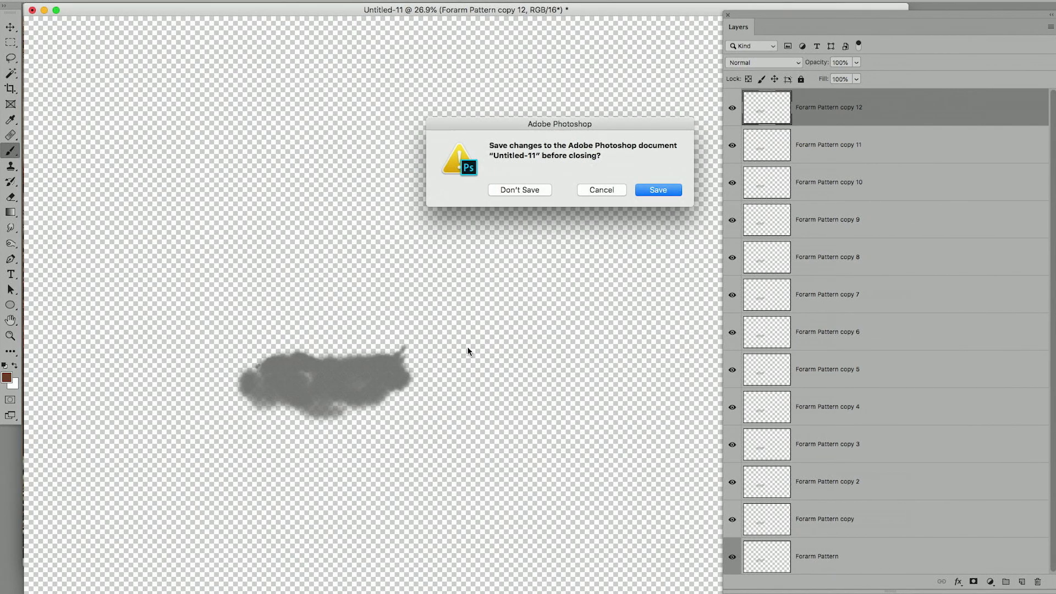
{"action": "key", "text": "super+d"}
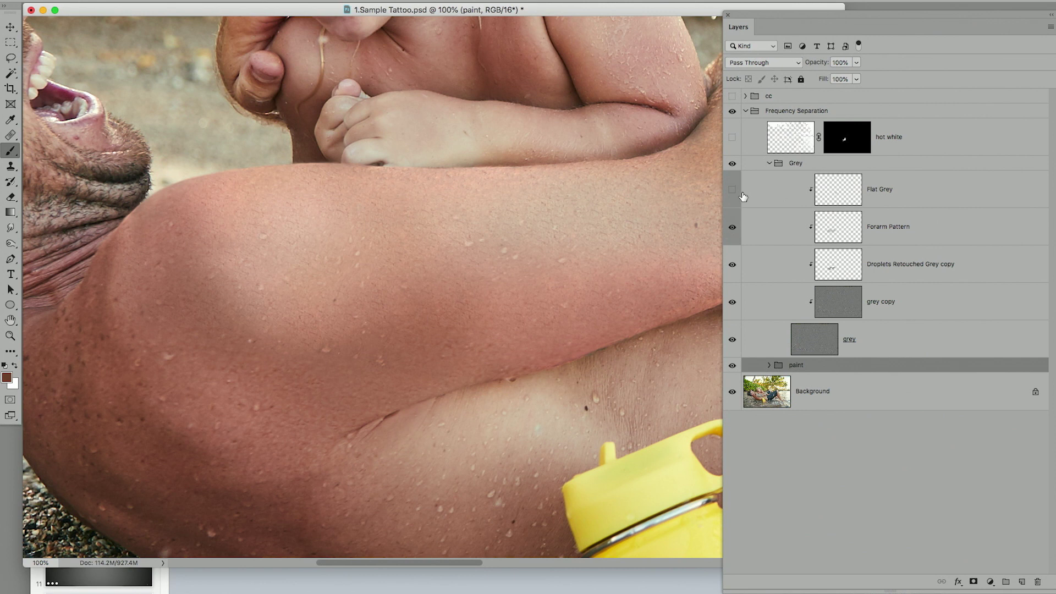
Select the visible Flat Grey layer and toggle it off and on to compare the elbow edge.
{"action": "left_click", "coordinate": [821, 190]}
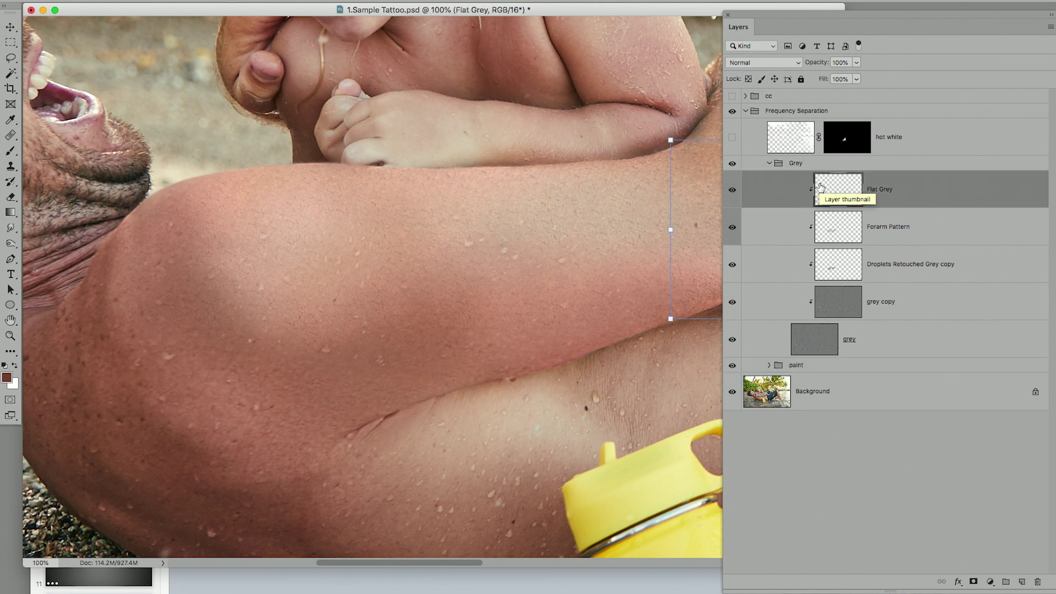
{"action": "left_click_drag", "start_coordinate": [575, 333], "coordinate": [406, 331]}
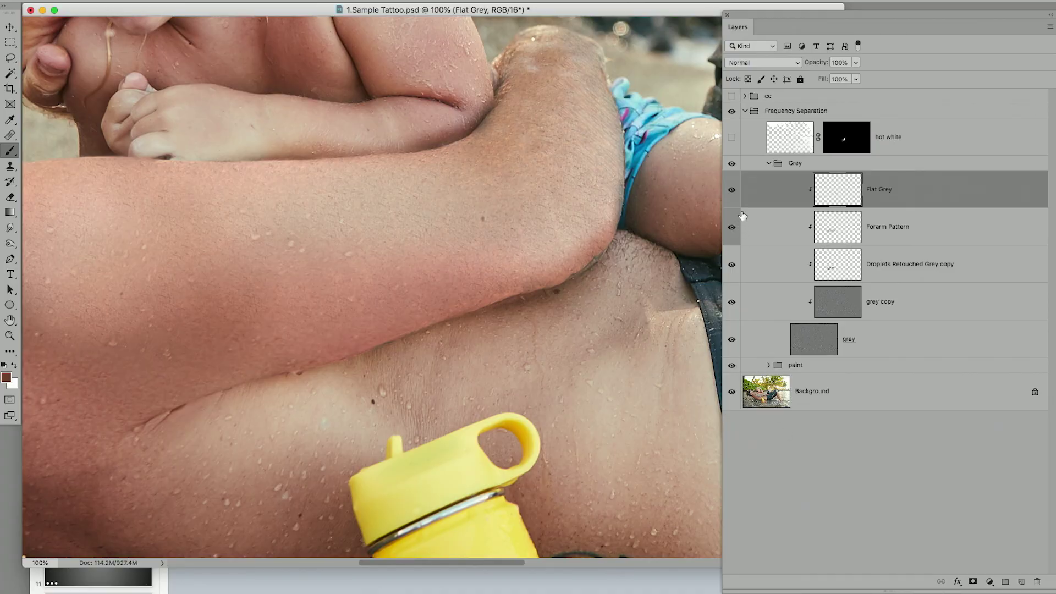
{"action": "left_click", "coordinate": [732, 189]}
{"action": "left_click", "coordinate": [734, 193]}
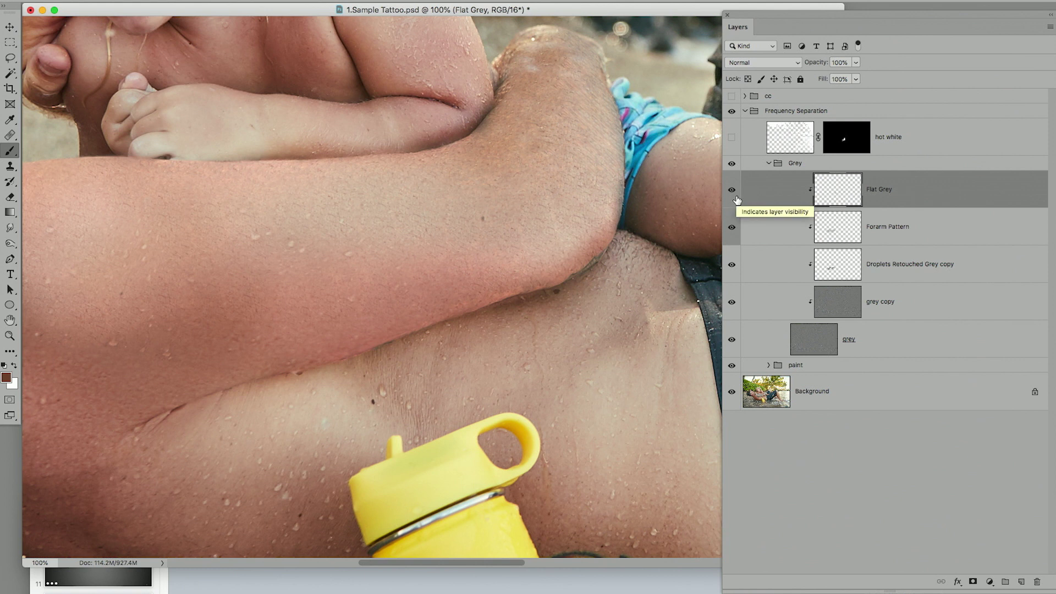
Try a value of 50 for the foreground color in the Color Picker.
{"action": "left_click", "coordinate": [7, 378]}
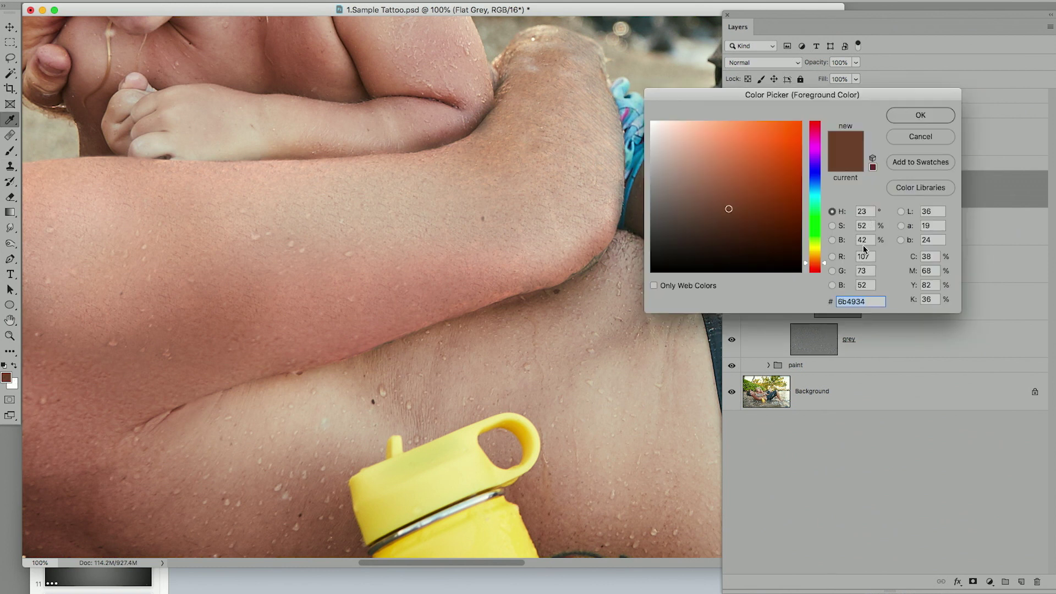
{"action": "type", "text": "50"}
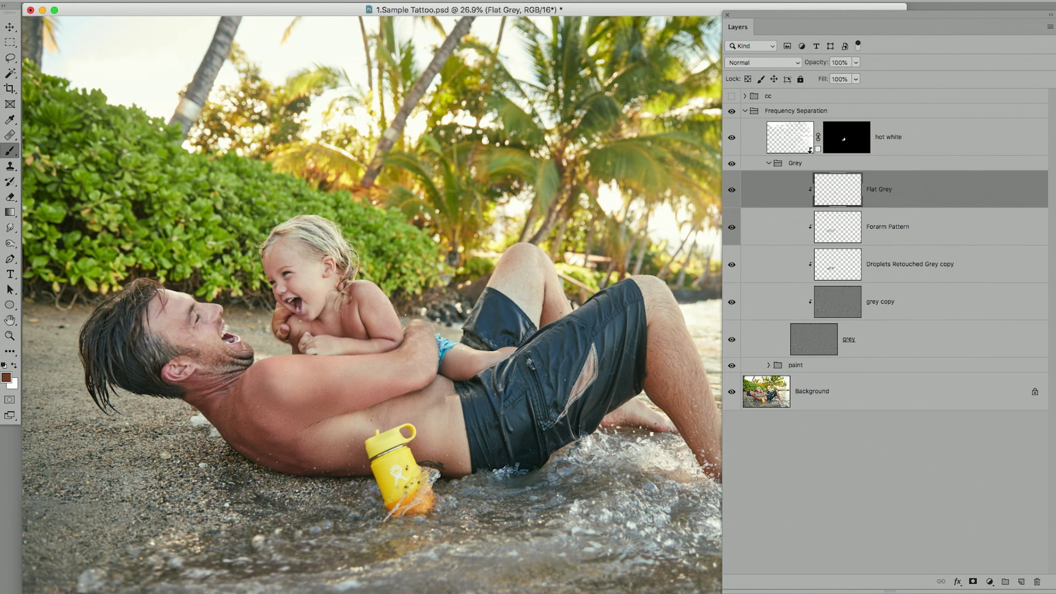
Display the hot white layer's mask on its own to examine the masked forearm area.
{"action": "left_click", "coordinate": [843, 145], "text": "alt"}
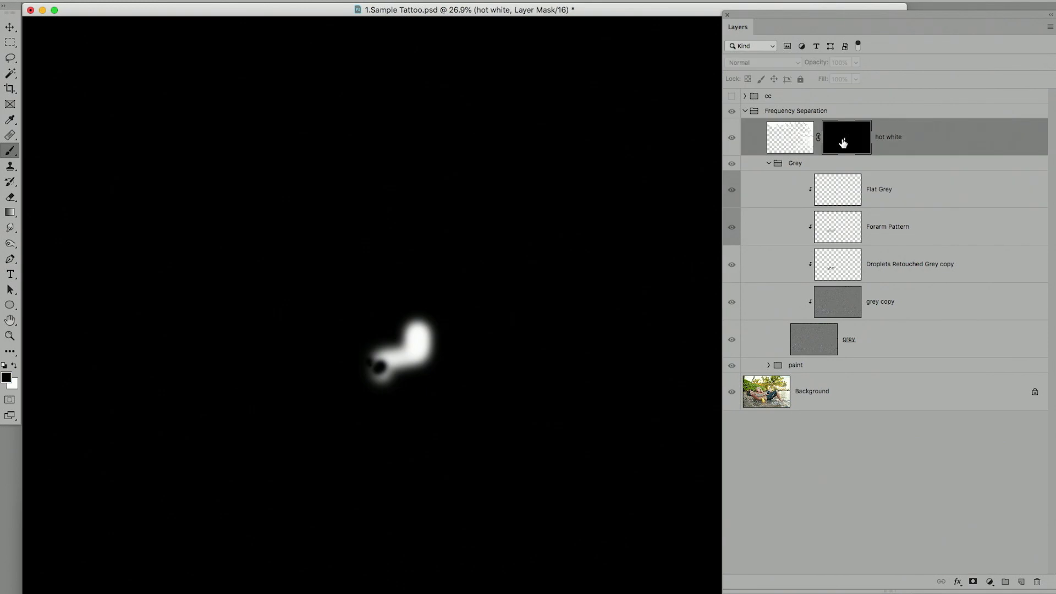
{"action": "double_click", "coordinate": [390, 360]}
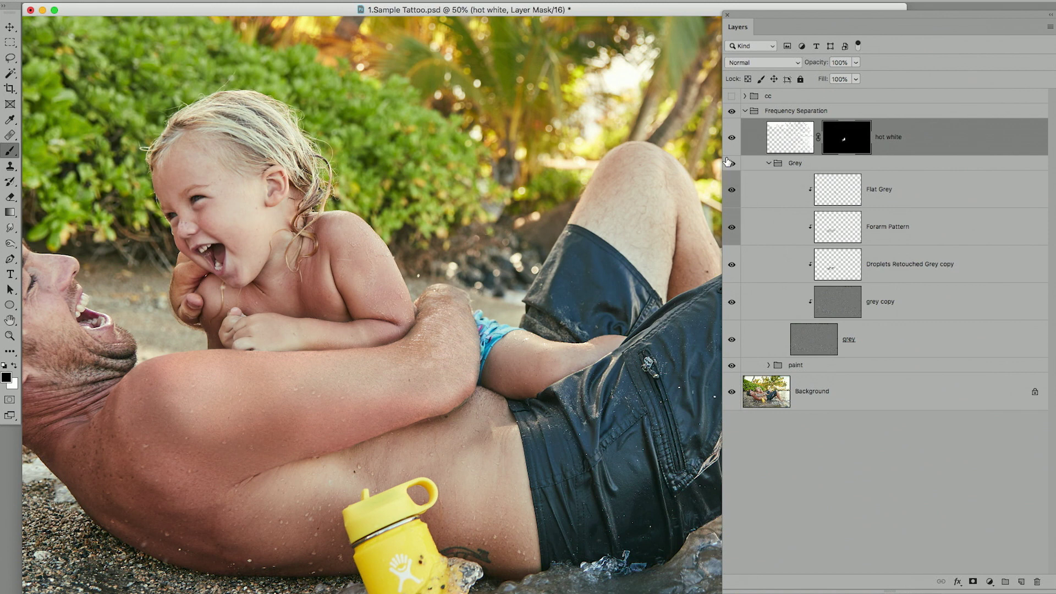
Show the image channels and isolate the Background layer by hiding the Frequency Separation group.
{"action": "left_click", "coordinate": [399, 1]}
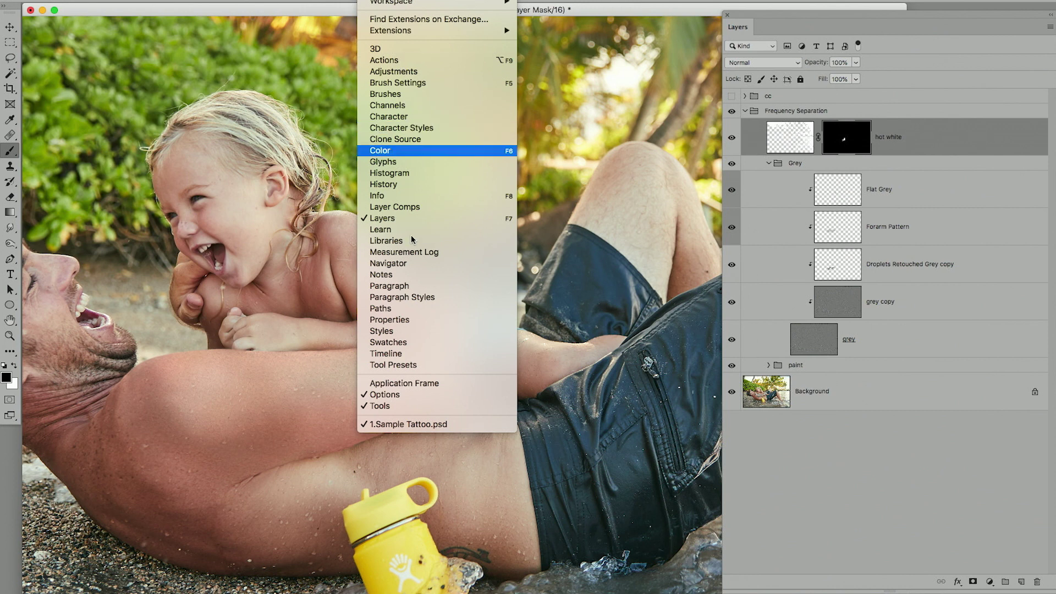
{"action": "left_click", "coordinate": [403, 109]}
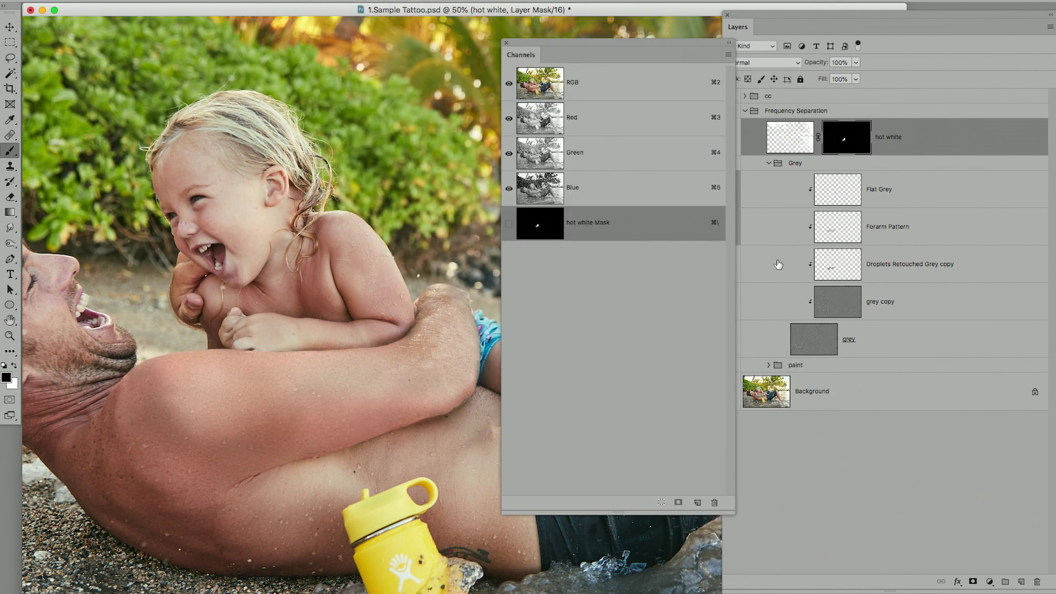
{"action": "left_click", "coordinate": [779, 379]}
{"action": "left_click", "coordinate": [744, 111]}
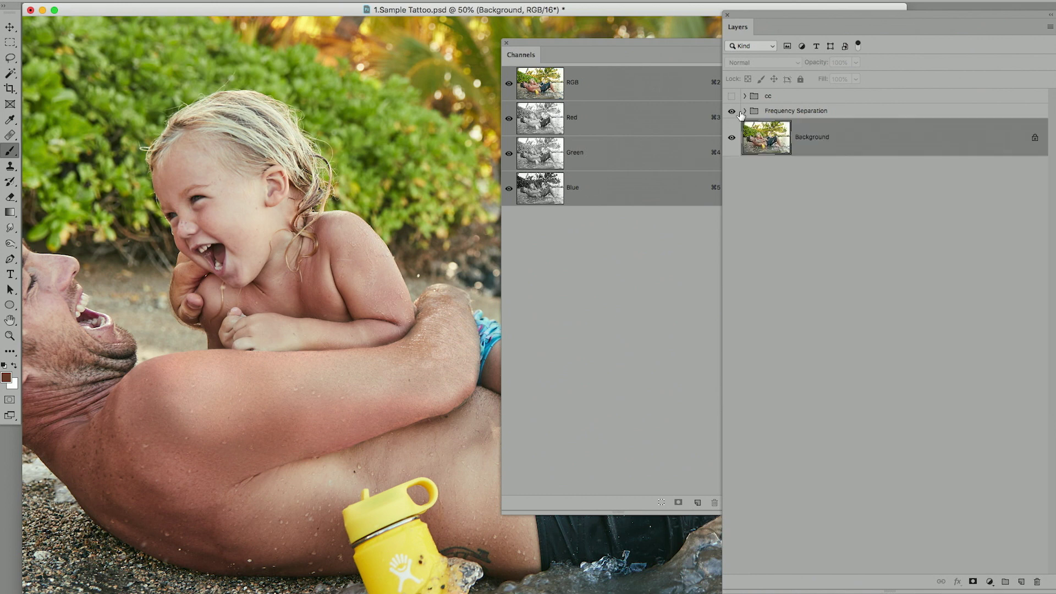
{"action": "left_click", "coordinate": [731, 111]}
View the Blue and Green channels separately and examine the elbow highlights at 300% in the Green channel.
{"action": "left_click", "coordinate": [605, 177]}
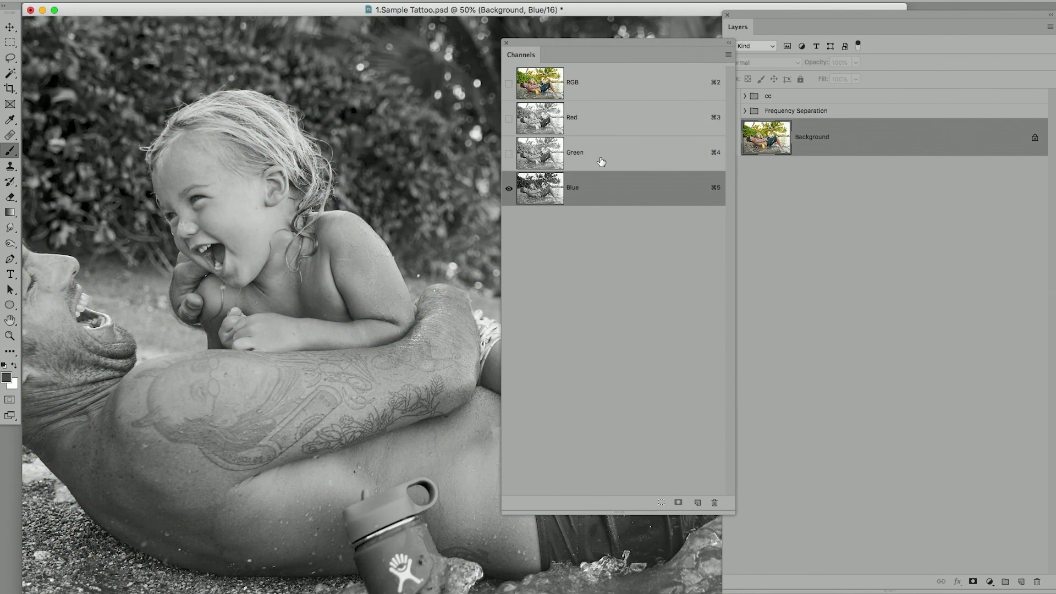
{"action": "left_click", "coordinate": [601, 163]}
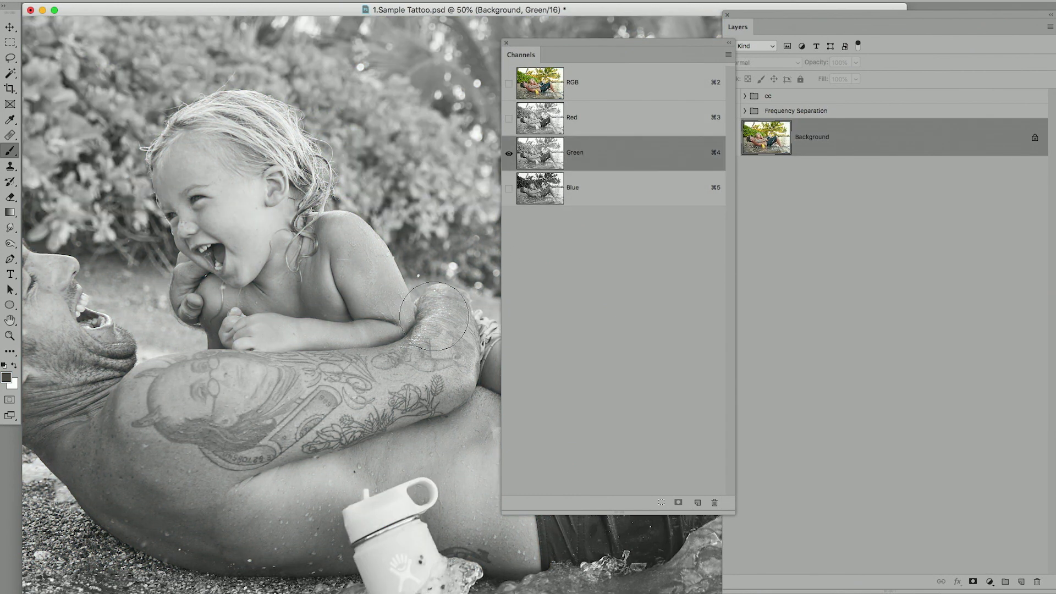
{"action": "left_click", "coordinate": [438, 337], "text": "super"}
{"action": "left_click", "coordinate": [438, 337], "text": "super"}
{"action": "left_click", "coordinate": [438, 337], "text": "super"}
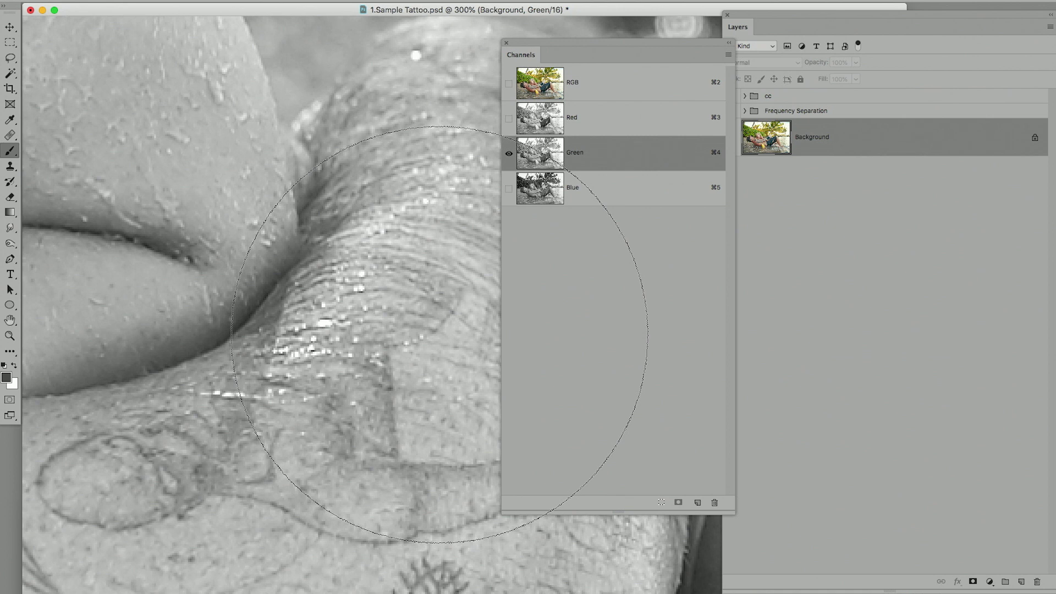
Duplicate the Blue channel as a new channel.
{"action": "scroll", "coordinate": [647, 180], "scroll_direction": "down", "scroll_amount": 1}
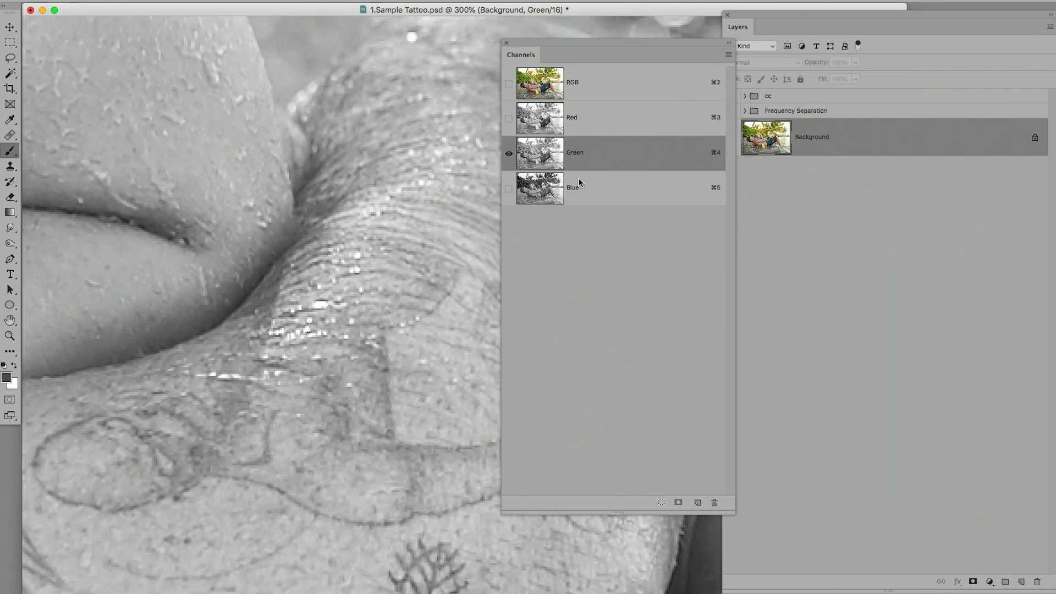
{"action": "left_click", "coordinate": [599, 187]}
{"action": "left_click_drag", "start_coordinate": [593, 191], "coordinate": [701, 505]}
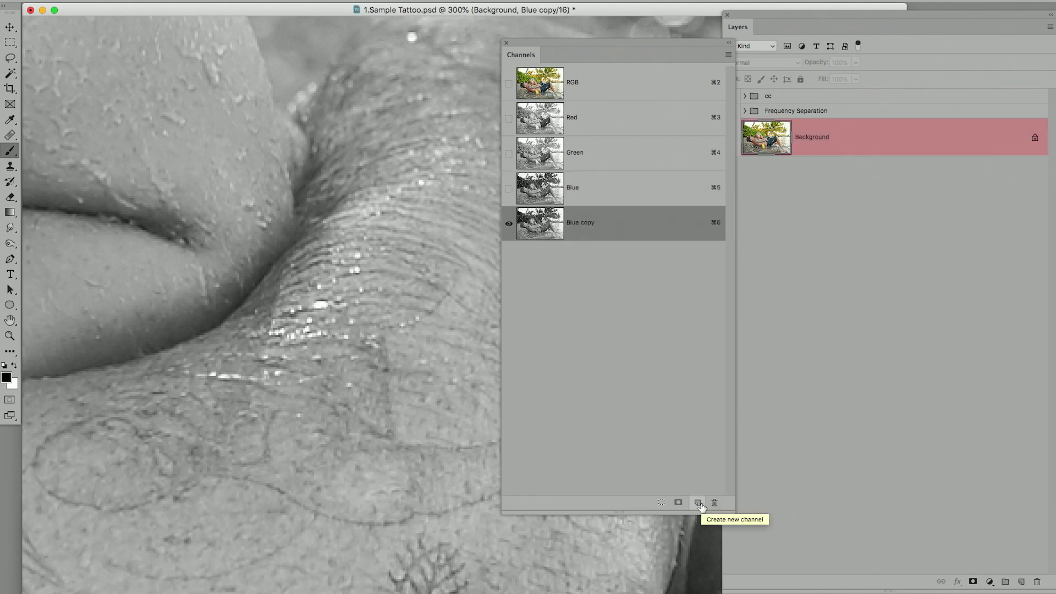
Apply Levels to the duplicated blue channel with the black input level set to 155, isolating the brightest highlights.
{"action": "key", "text": "super+l"}
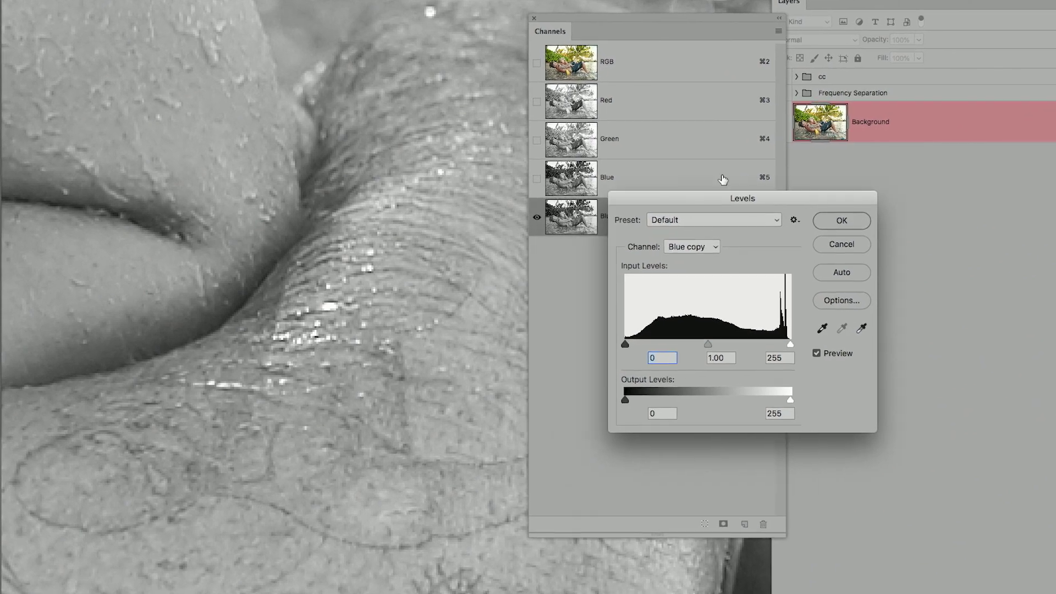
{"action": "left_click_drag", "start_coordinate": [726, 198], "coordinate": [791, 151]}
{"action": "left_click", "coordinate": [888, 281]}
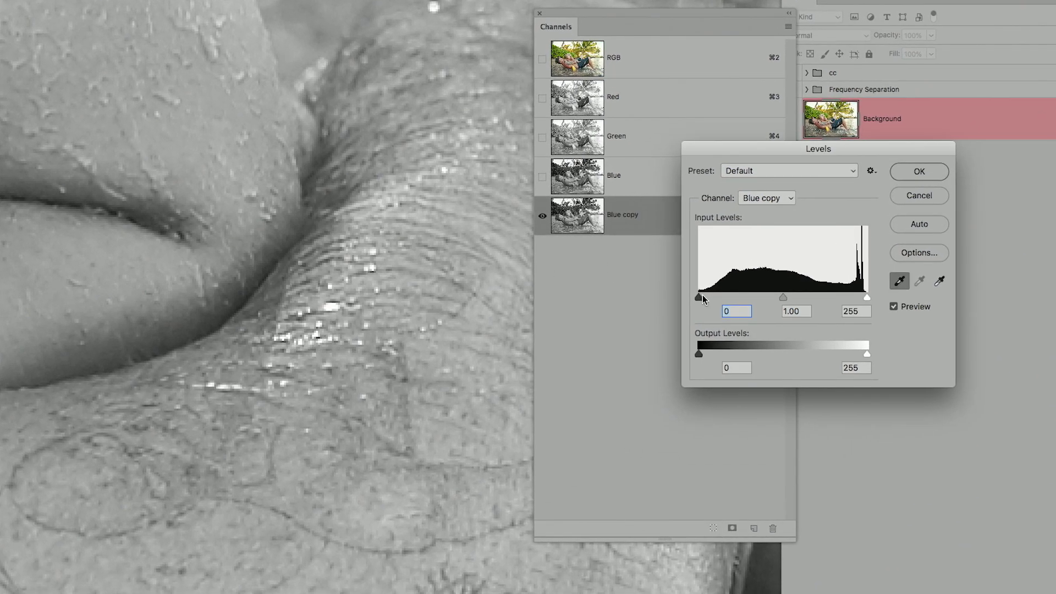
{"action": "left_click_drag", "start_coordinate": [702, 297], "coordinate": [801, 291]}
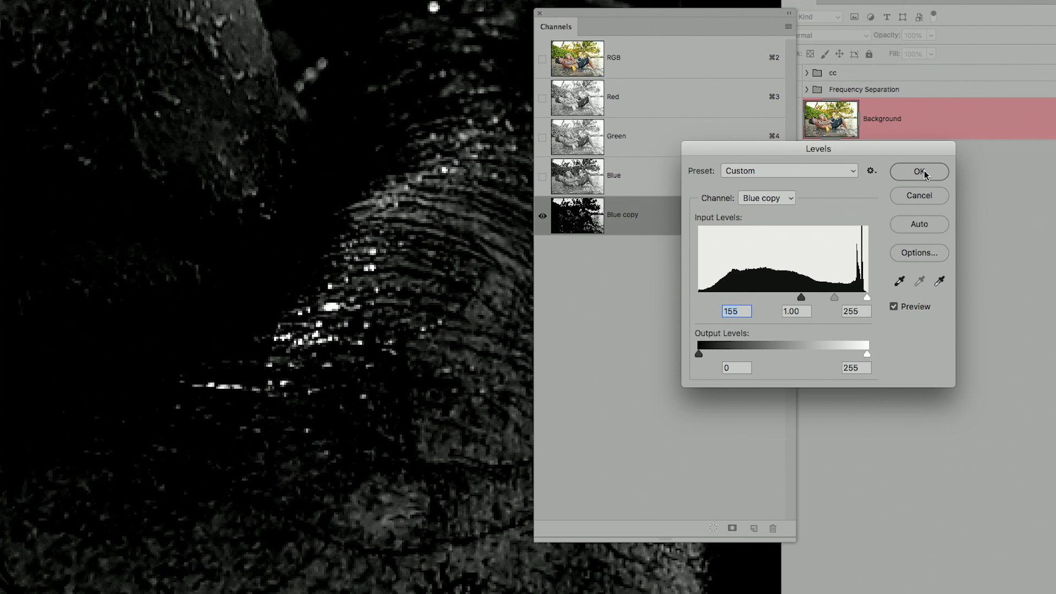
{"action": "key", "text": "Return"}
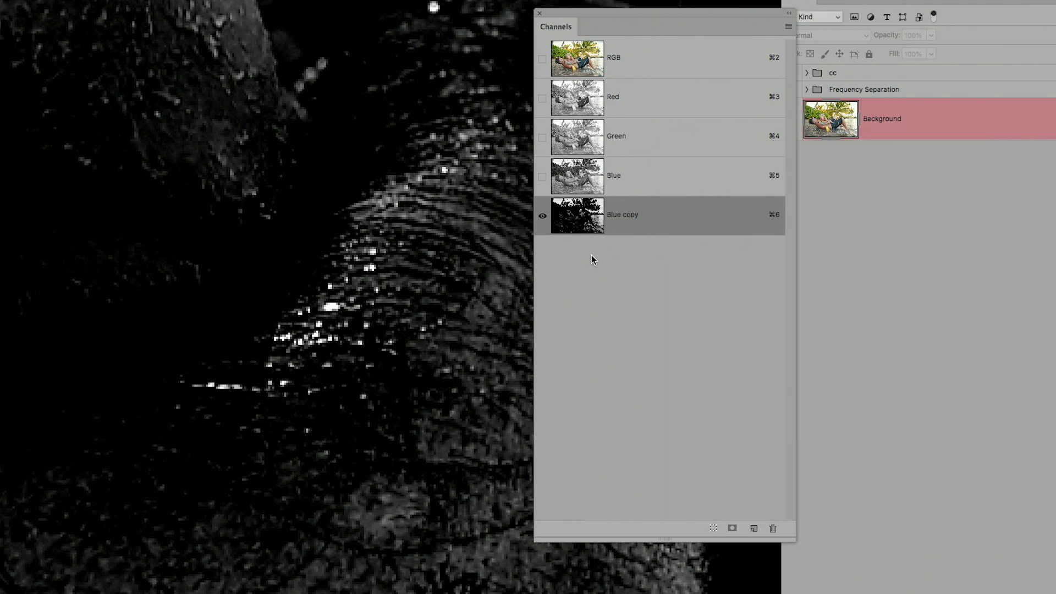
Load the Blue copy channel as a selection and add a new layer named "white fill forearm blue copy" above the Frequency Separation group.
{"action": "left_click", "coordinate": [584, 223], "text": "super"}
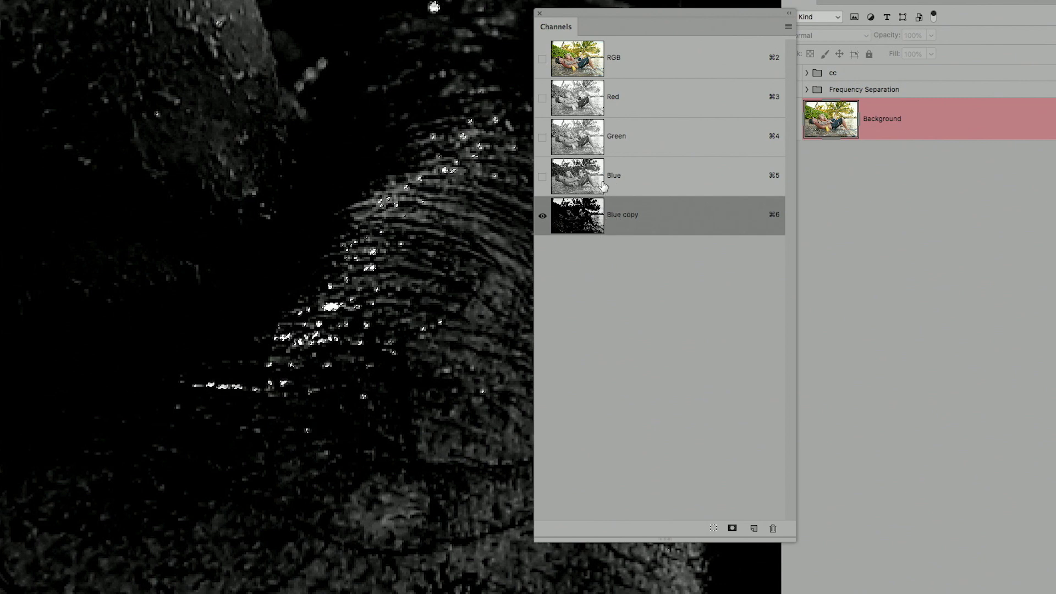
{"action": "left_click", "coordinate": [860, 122]}
{"action": "key", "text": "super+shift+n"}
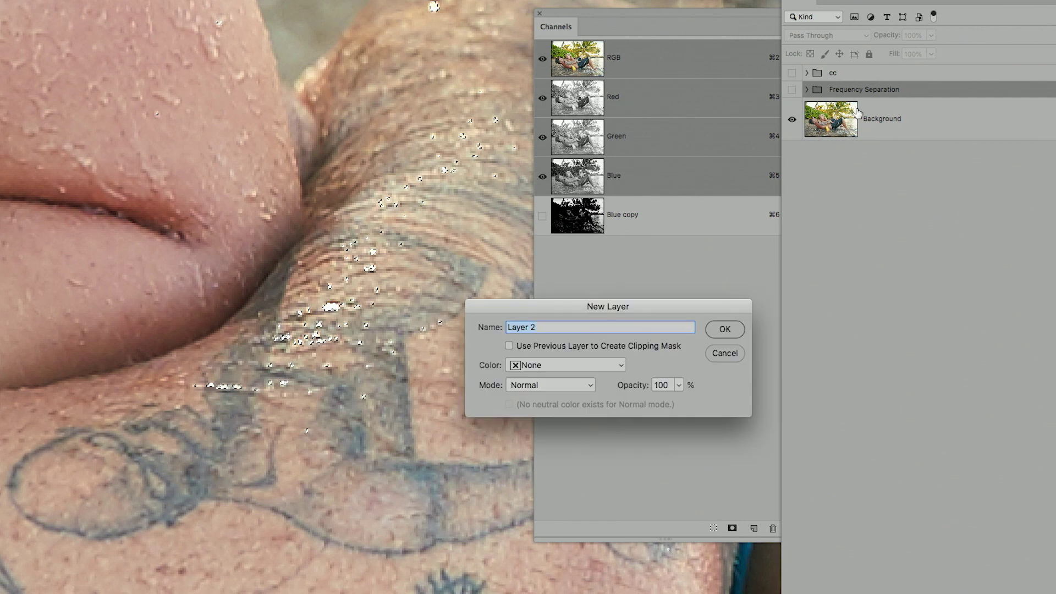
{"action": "type", "text": "white fill forearm blue copy"}
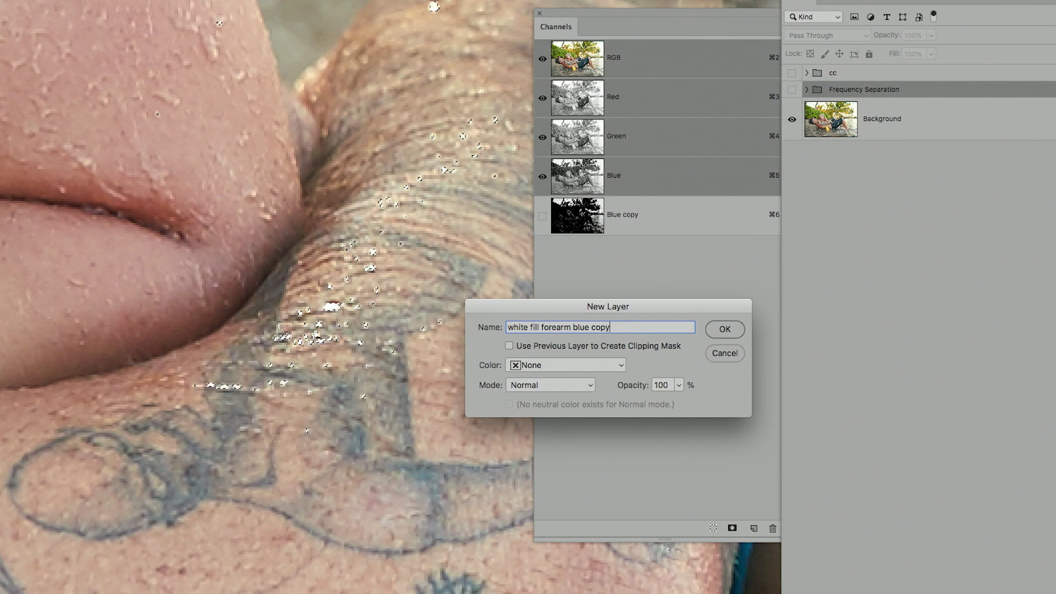
{"action": "key", "text": "Return"}
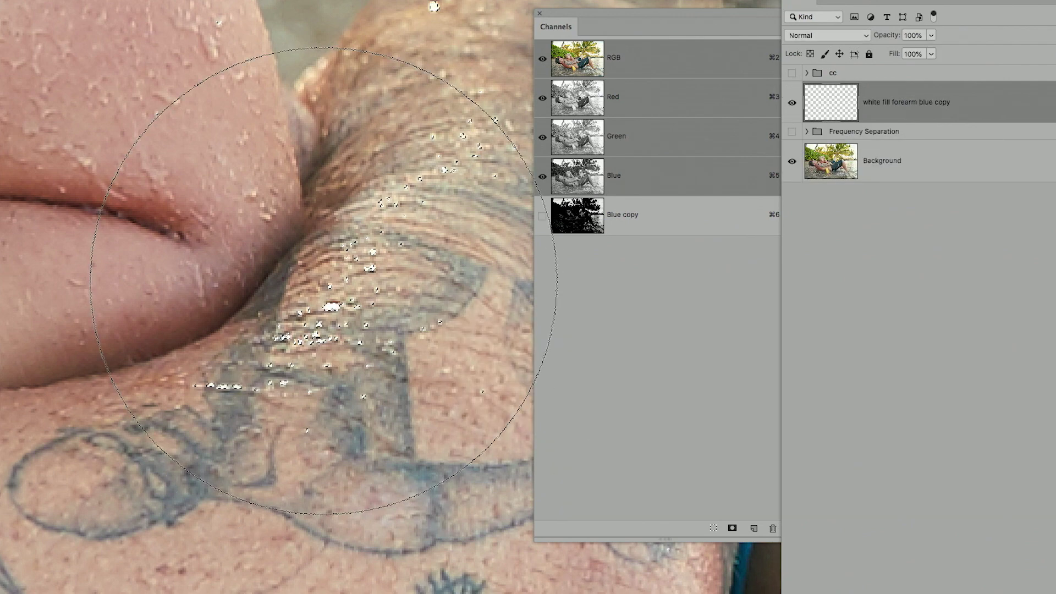
Show and expand the Frequency Separation group, and hide its hot white layer.
{"action": "left_click", "coordinate": [792, 131]}
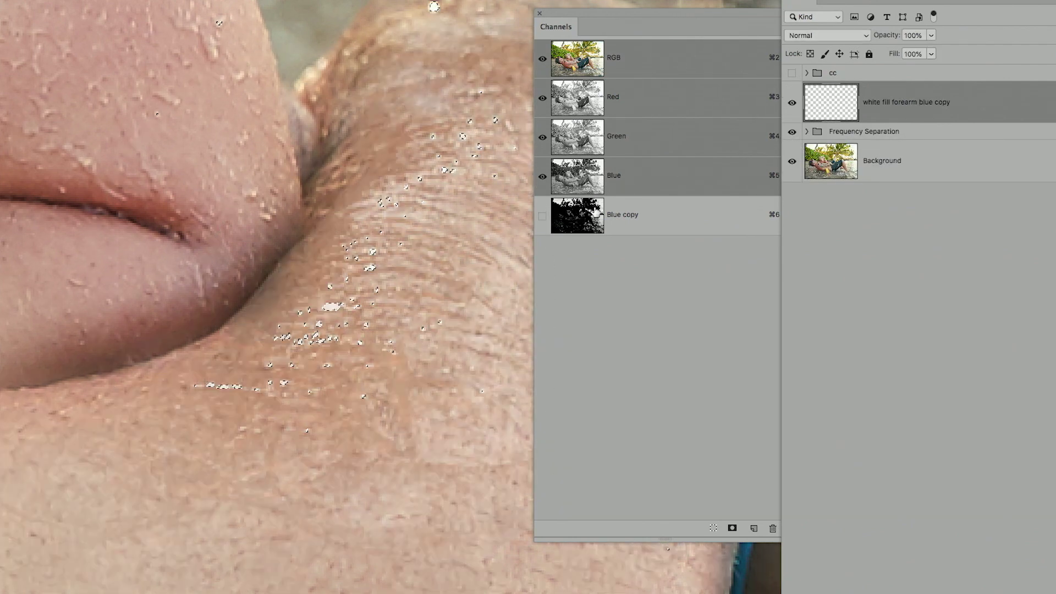
{"action": "left_click", "coordinate": [811, 135]}
{"action": "left_click", "coordinate": [807, 132]}
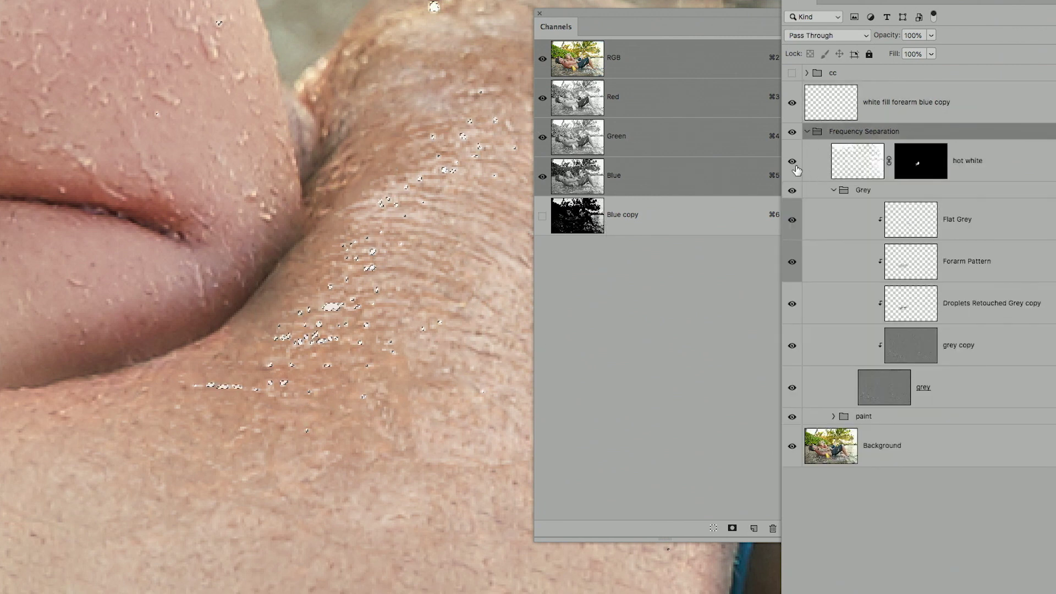
{"action": "left_click", "coordinate": [792, 160]}
Fill the selected highlights with white on the "white fill forearm blue copy" layer, deselect, and check the arm at a smaller magnification.
{"action": "left_click", "coordinate": [827, 112]}
{"action": "key", "text": "super+d"}
{"action": "mouse_move", "coordinate": [407, 339]}
{"action": "left_mouse_down"}
{"action": "mouse_move", "coordinate": [440, 308]}
{"action": "mouse_move", "coordinate": [439, 165]}
{"action": "mouse_move", "coordinate": [402, 275]}
{"action": "left_mouse_up"}
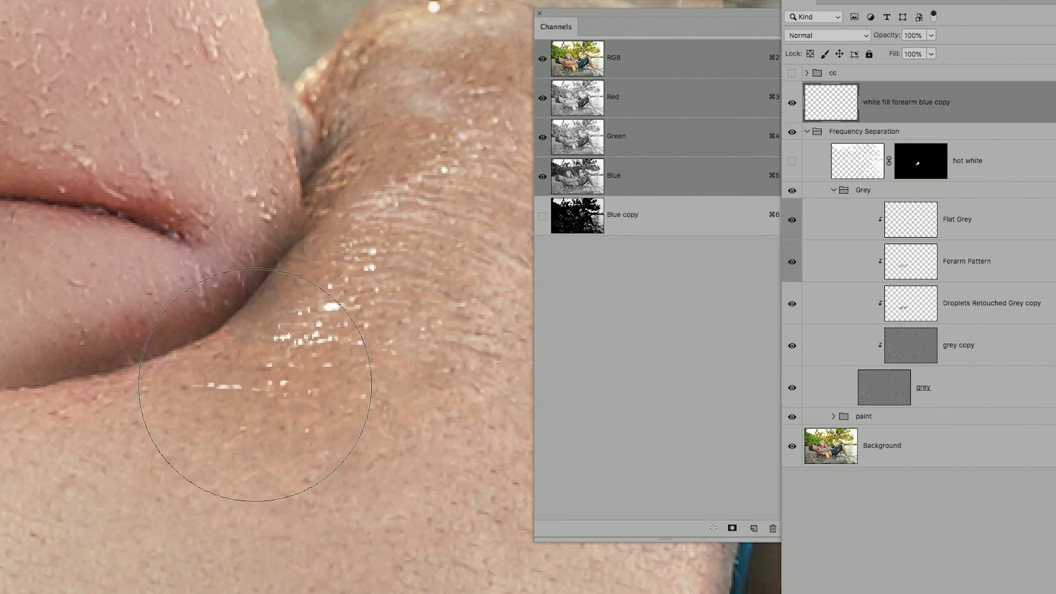
{"action": "key", "text": "super+minus"}
{"action": "key", "text": "super+minus"}
{"action": "key", "text": "super+minus"}
{"action": "key", "text": "super+minus"}
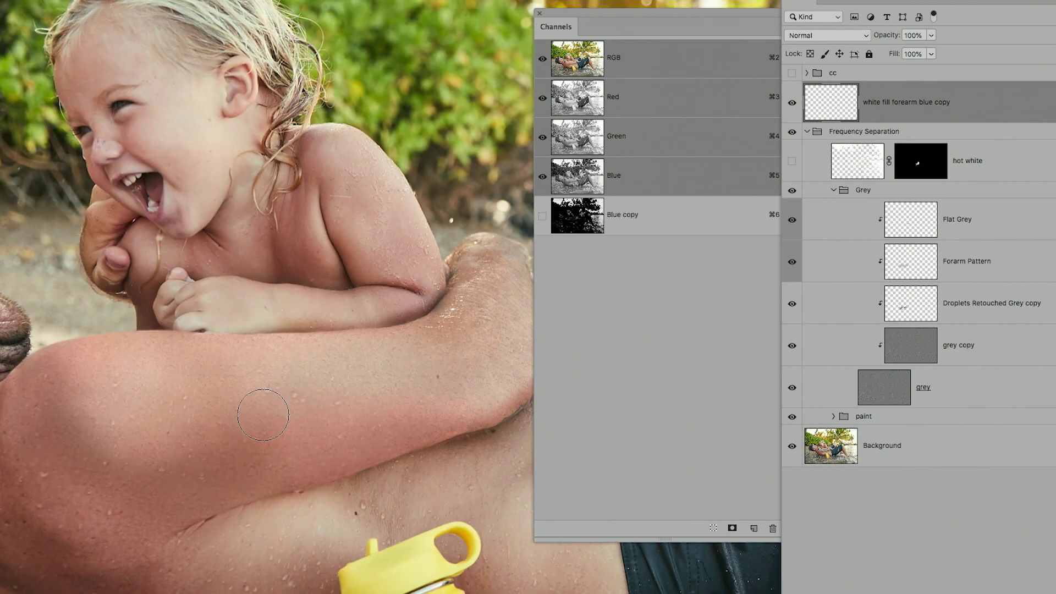
Show the hot white layer and the cc group again, and view the whole image with the channels closed.
{"action": "left_click", "coordinate": [792, 161]}
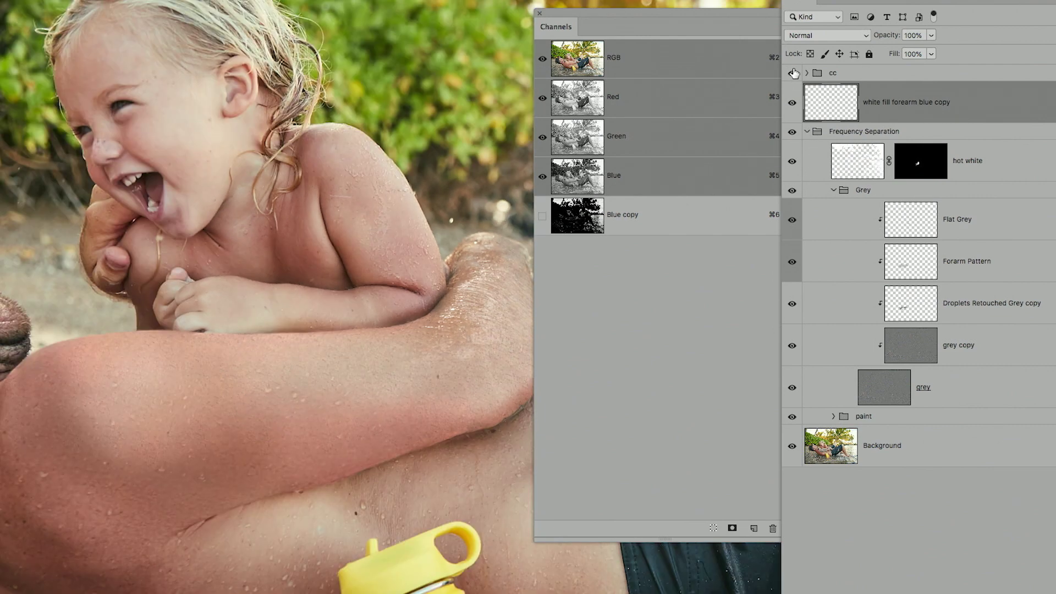
{"action": "left_click", "coordinate": [791, 73]}
{"action": "key", "text": "super+0"}
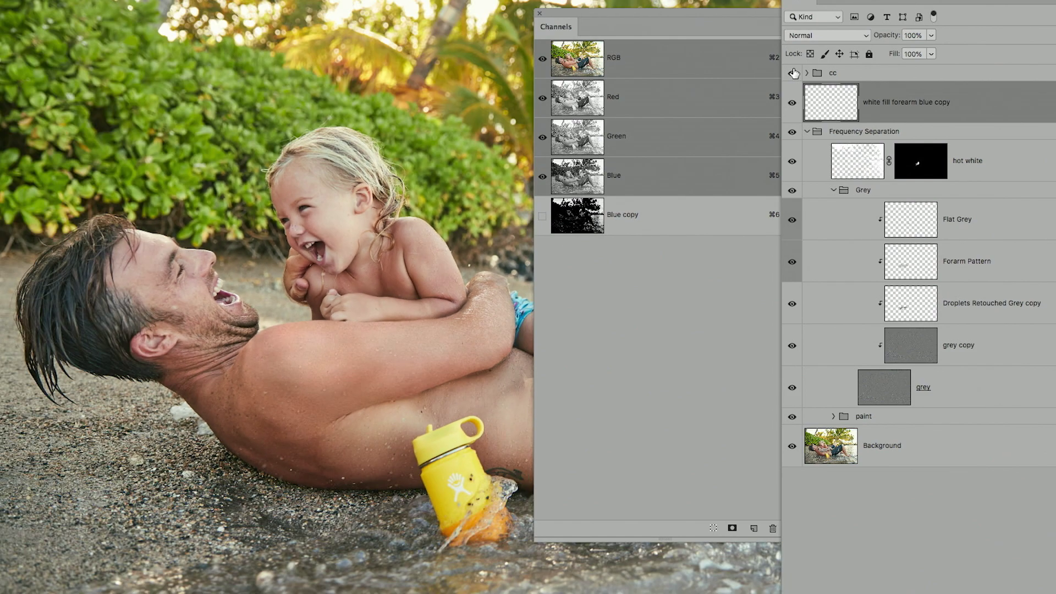
{"action": "left_click", "coordinate": [540, 15]}
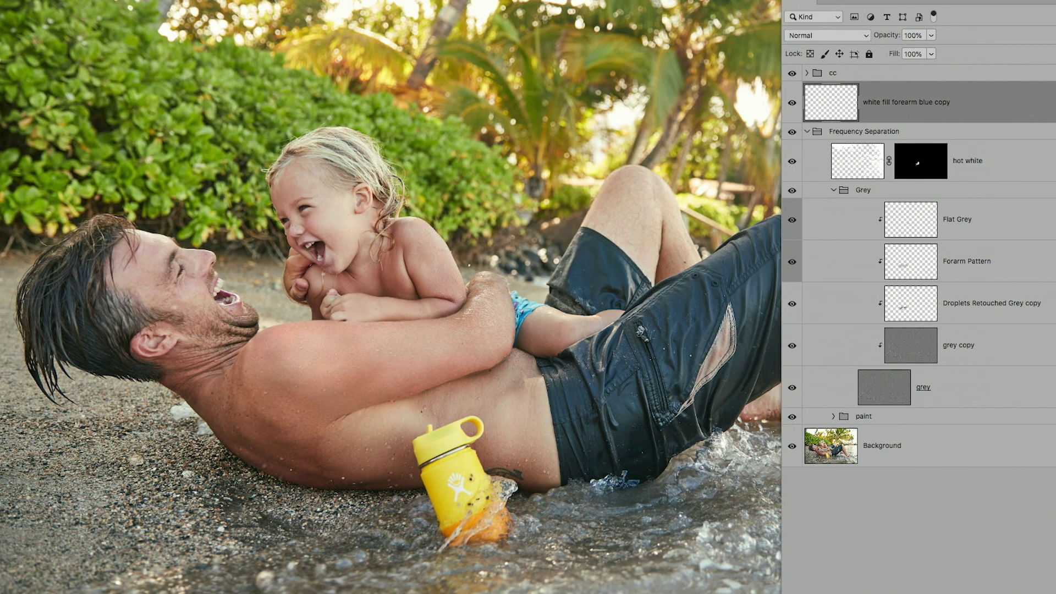